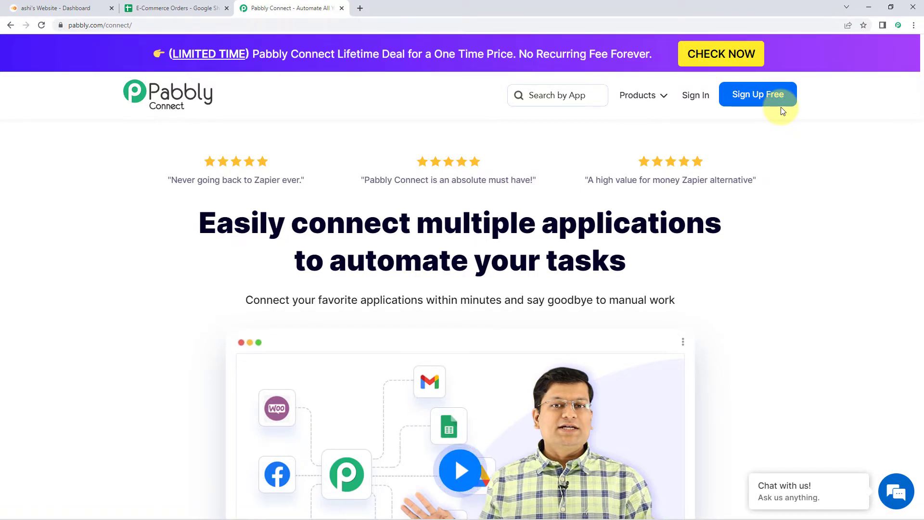
- Sign in to the Pabbly account and view the All Apps product list
click(696, 96)
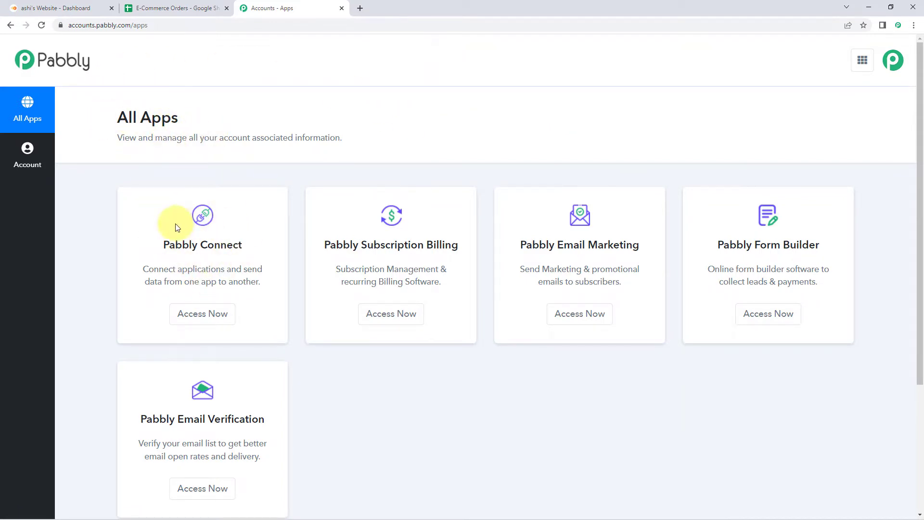
scroll(188, 219, down, 2)
- From Pabbly Connect, create a workflow named 'InstantPage to Google Sheets'
click(193, 220)
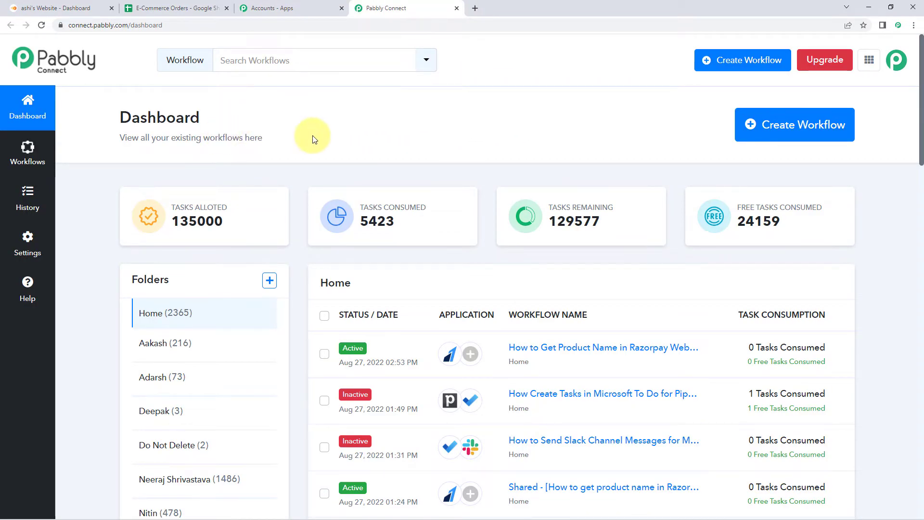
click(814, 125)
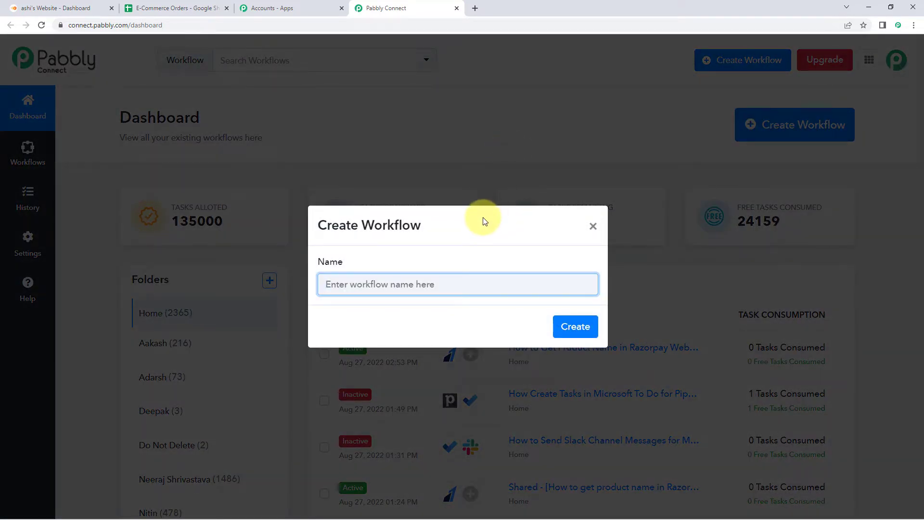
text(Instantpage t)
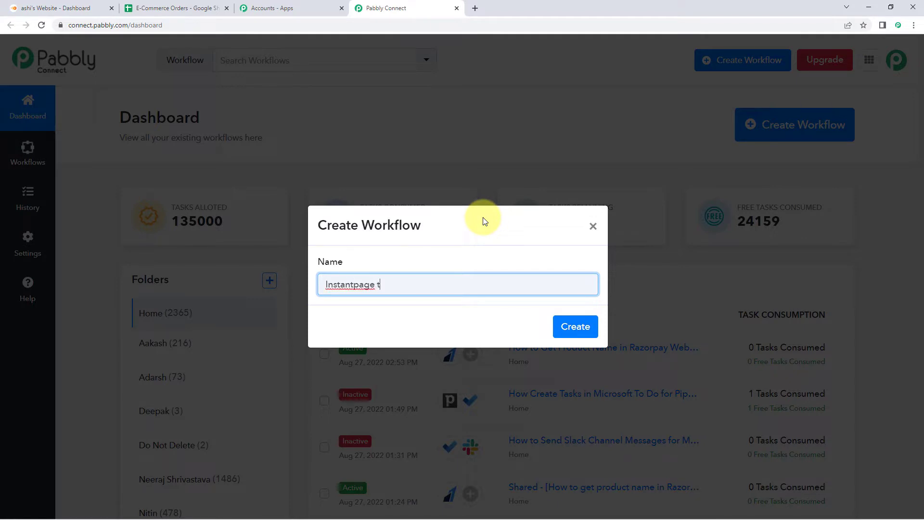
text(o Google Sheets)
key(Left)
key(Left)
key(Left)
key(Left)
key(Left)
key(Left)
key(Left)
key(Left)
key(Left)
key(Left)
key(Left)
key(Left)
key(Left)
key(Left)
key(Left)
key(Left)
key(Left)
key(Left)
key(Left)
key(BackSpace)
text(P)
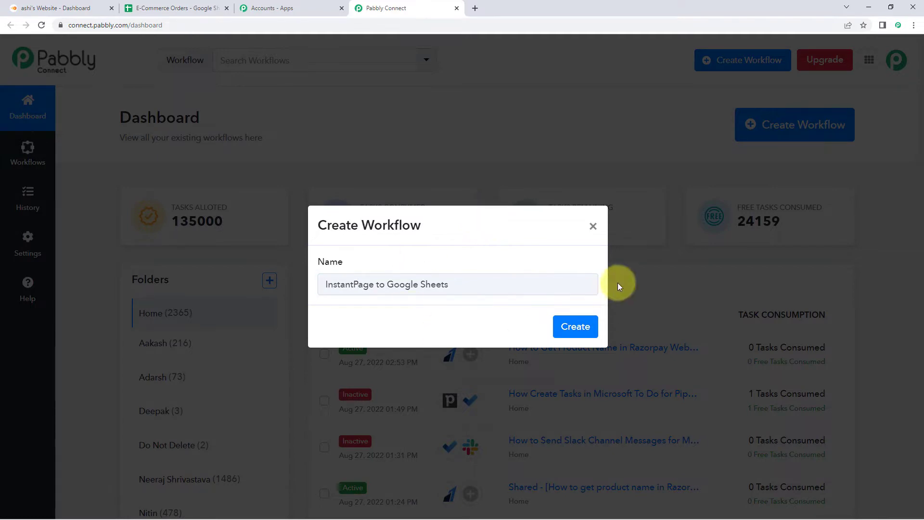
click(568, 329)
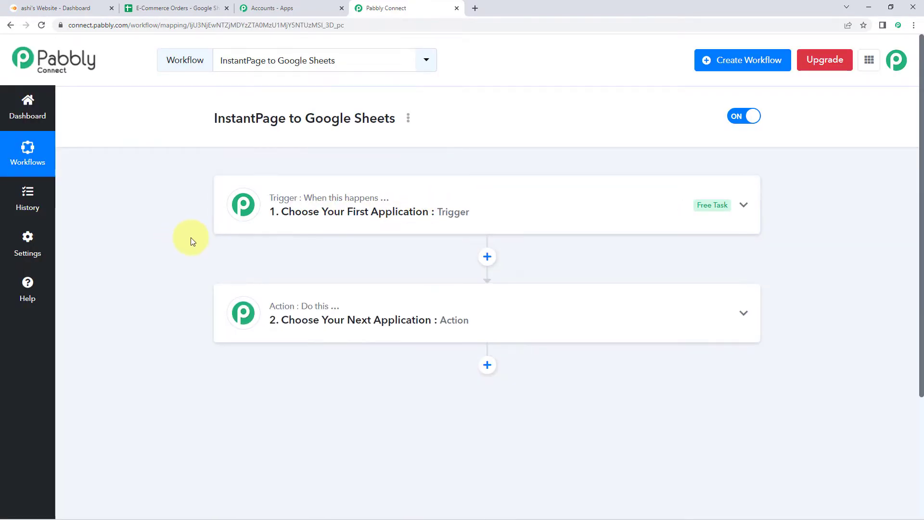
- Expand the '1. Choose Your First Application' trigger card to show its app grid
scroll(190, 239, down, 1)
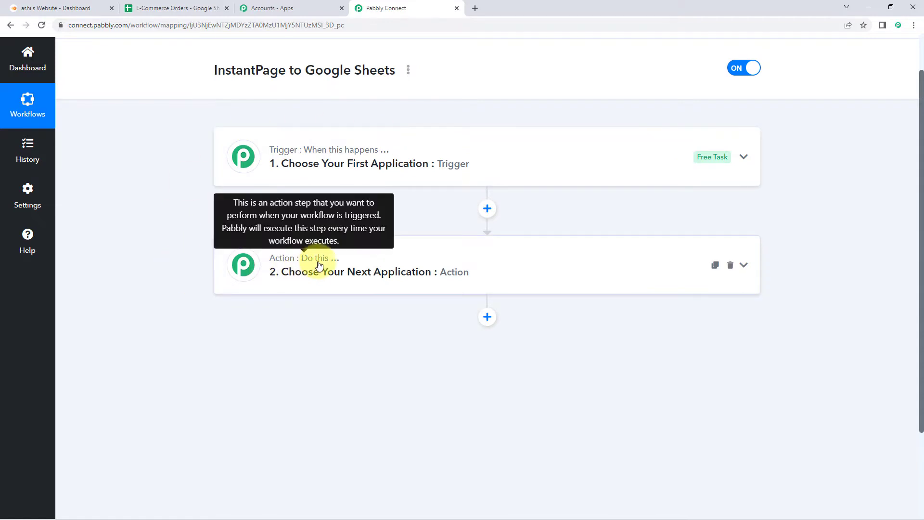
click(377, 160)
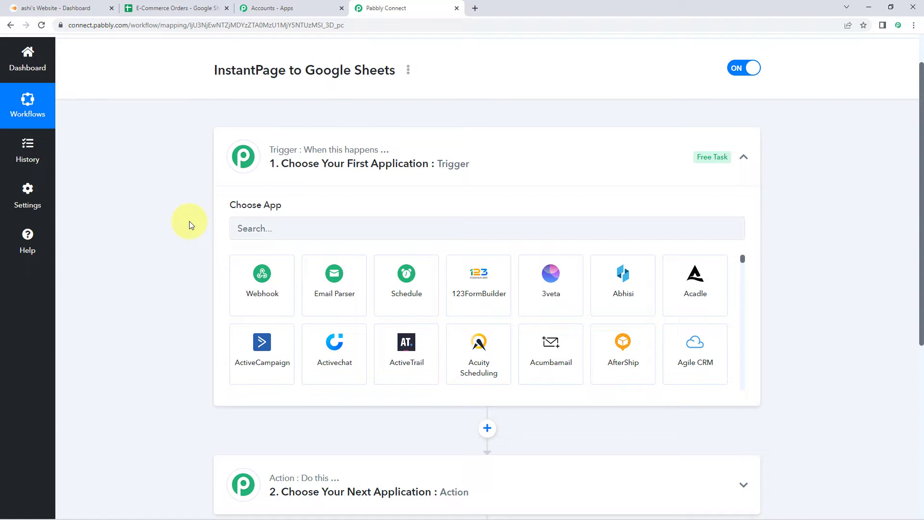
scroll(189, 221, down, 2)
- Set the trigger app to InstantPage.dev with the Configure Webhooks event
click(278, 134)
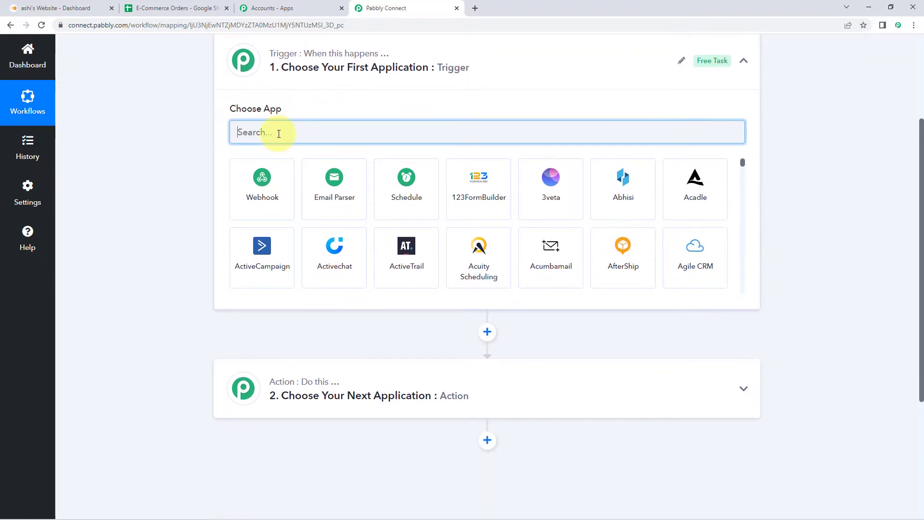
text(Insta)
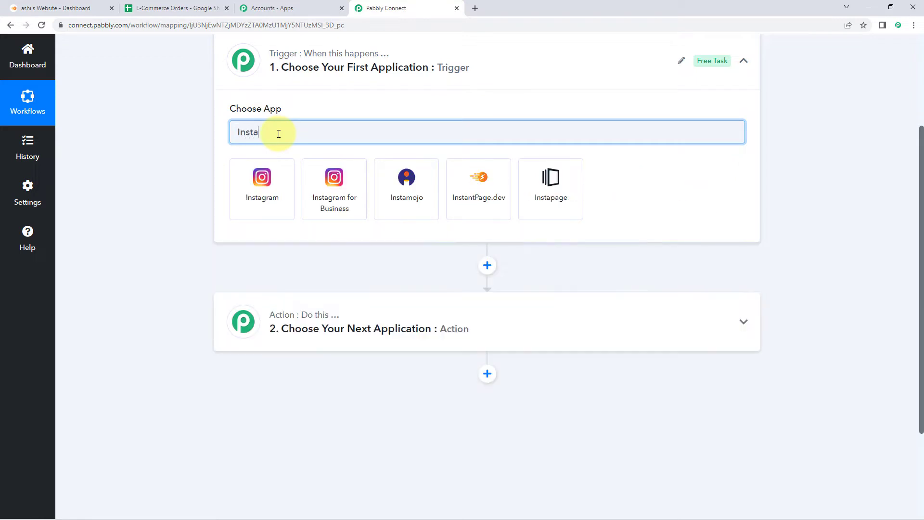
click(475, 207)
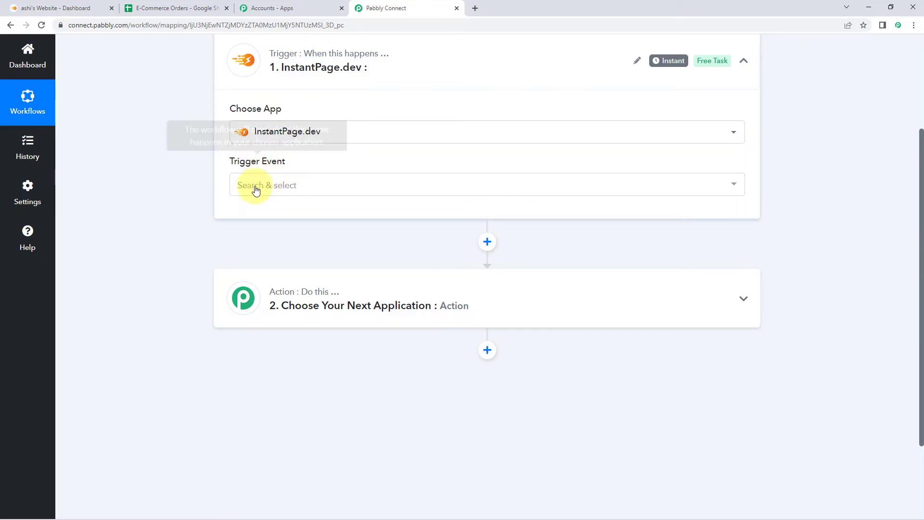
click(299, 195)
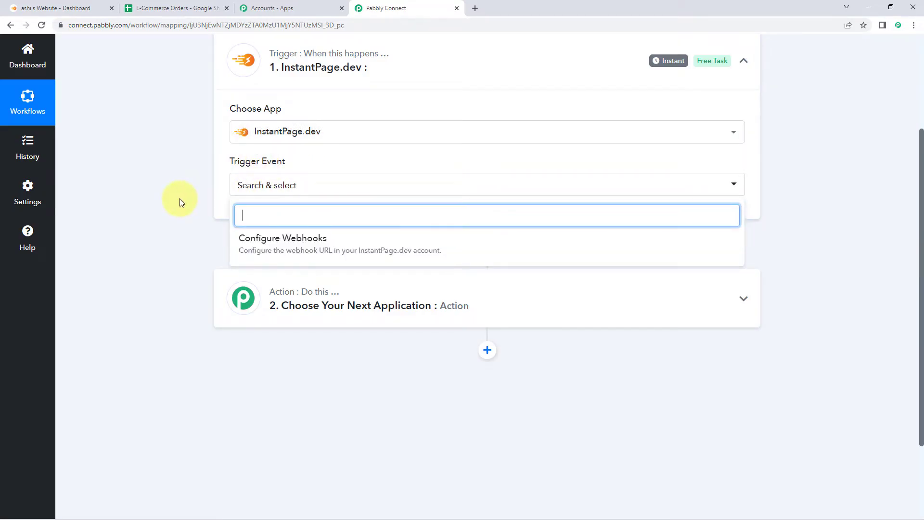
click(296, 252)
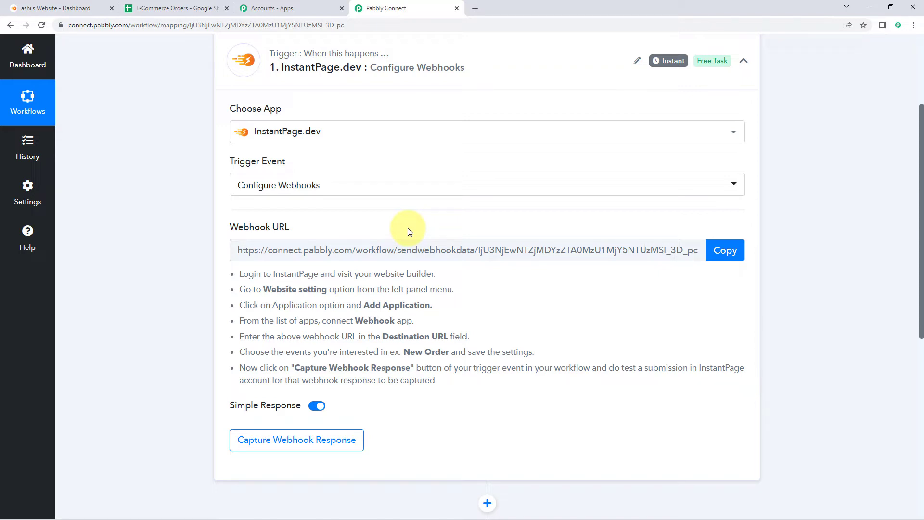
- Copy the trigger's webhook URL and switch to the InstantPage dashboard
click(726, 250)
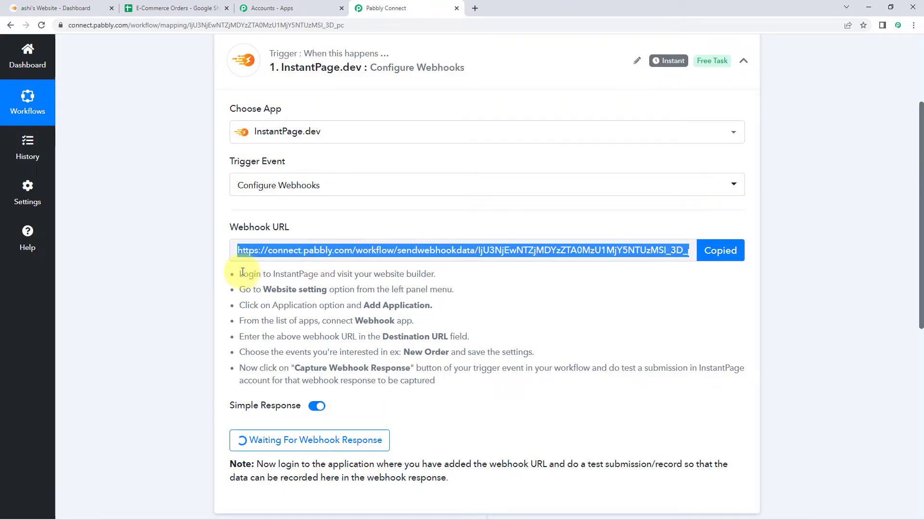
drag(241, 270, 440, 380)
click(439, 380)
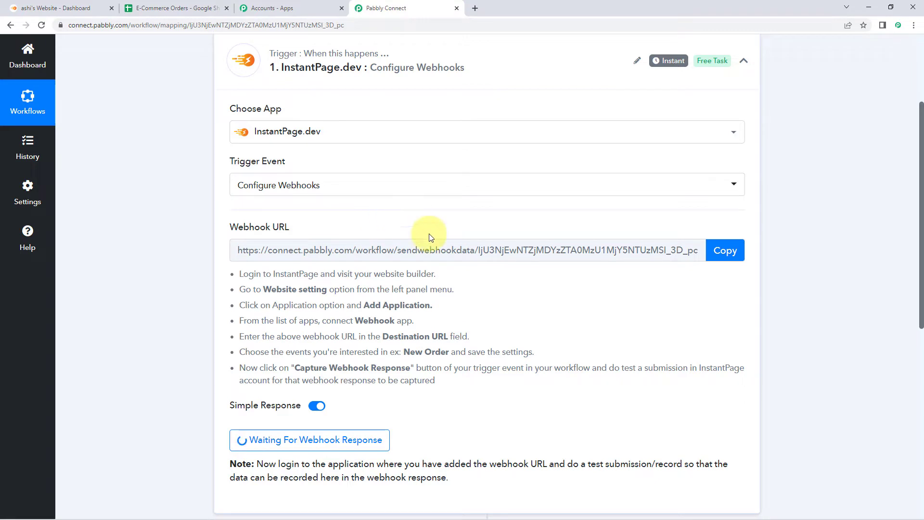
click(69, 7)
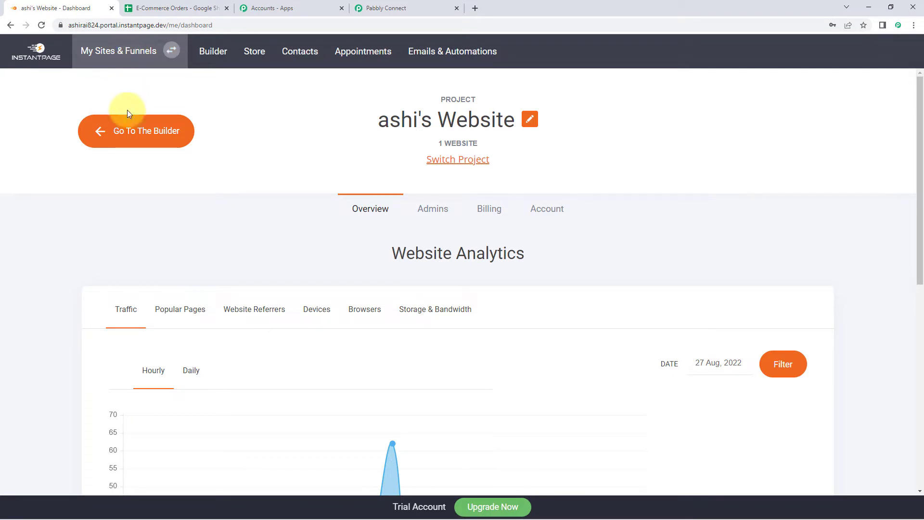
- In the builder's Website Settings > Applications, add and connect a Webhook application
click(128, 130)
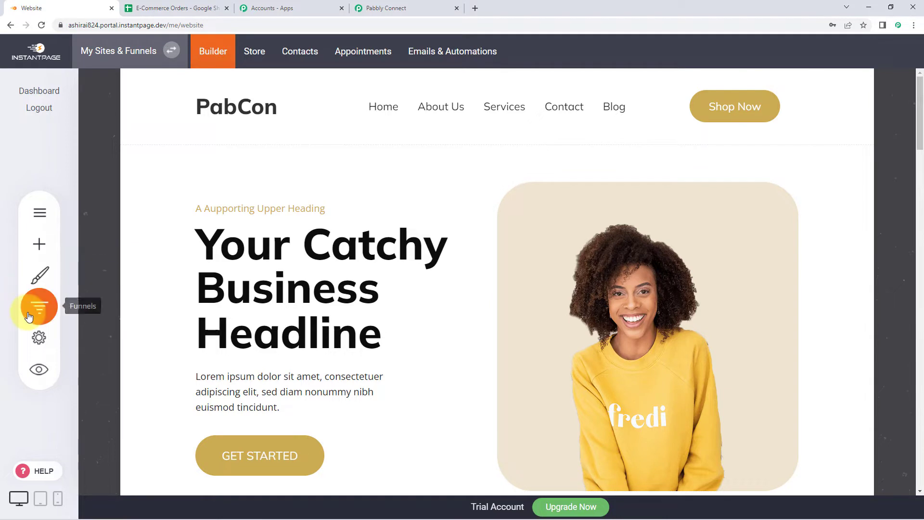
click(42, 339)
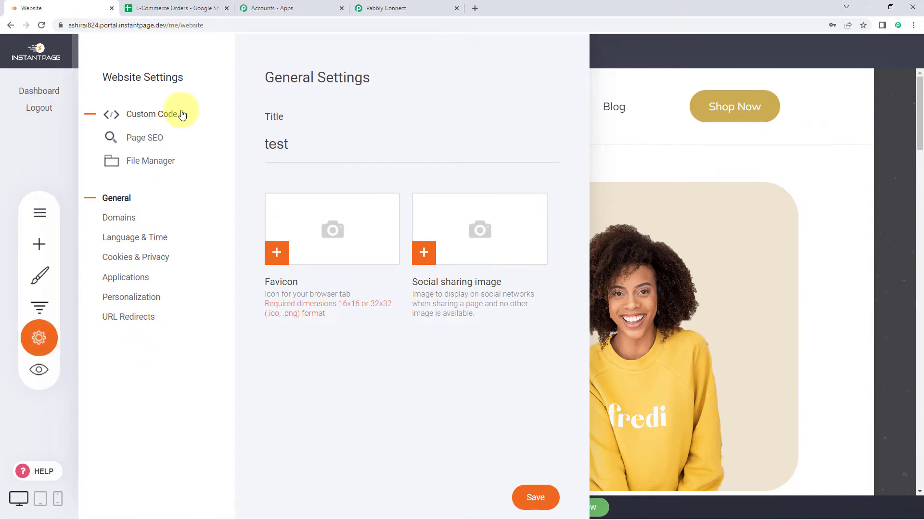
click(135, 283)
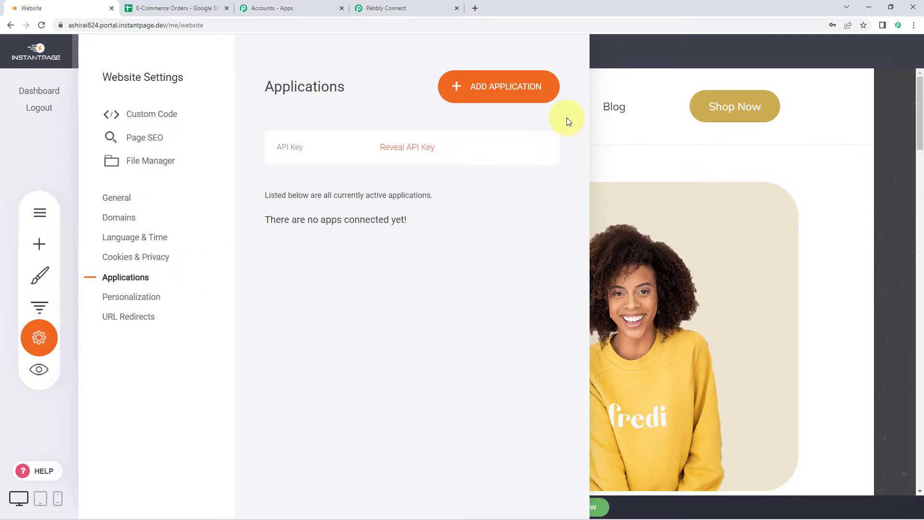
click(489, 92)
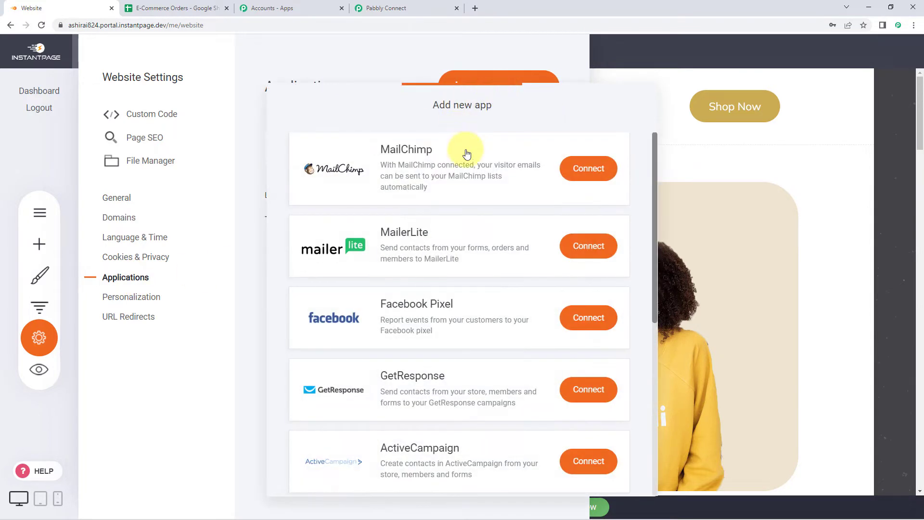
scroll(489, 190, down, 6)
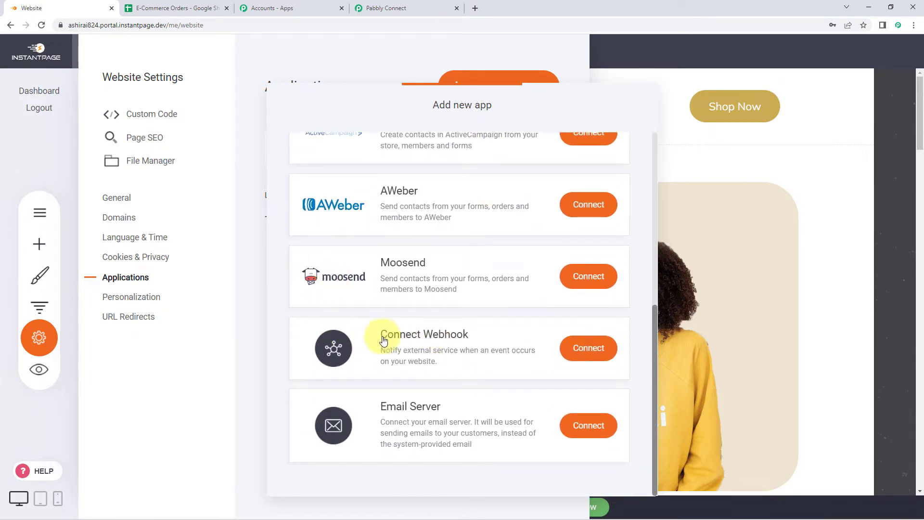
click(589, 357)
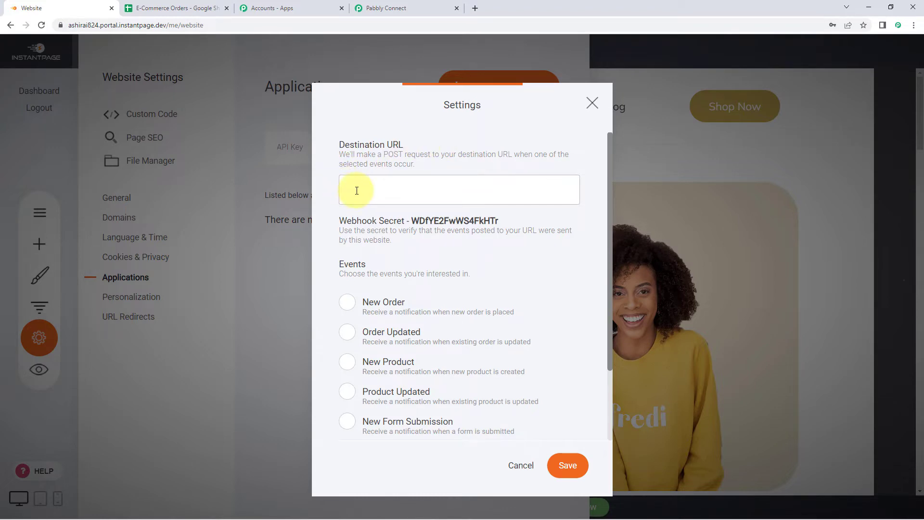
- Paste the Pabbly URL as the webhook destination, enable New Order events, and save
right_click(358, 191)
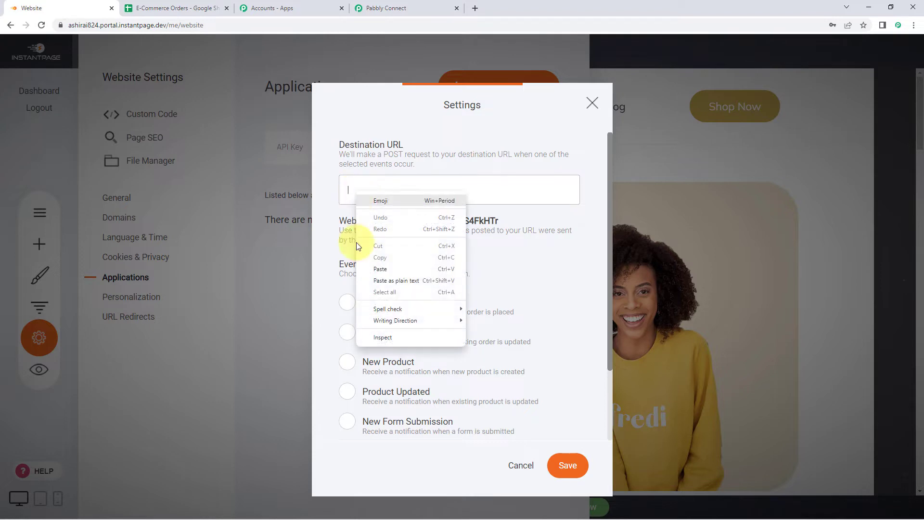
click(380, 268)
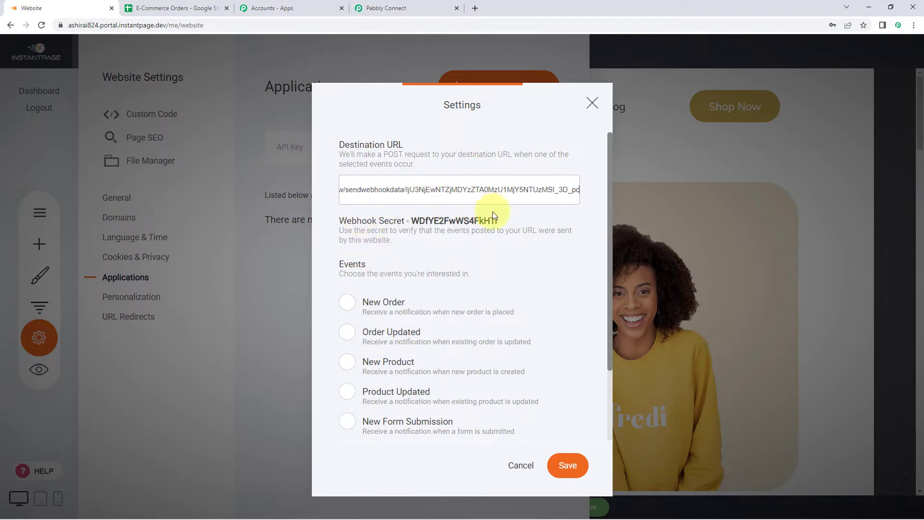
scroll(380, 202, down, 2)
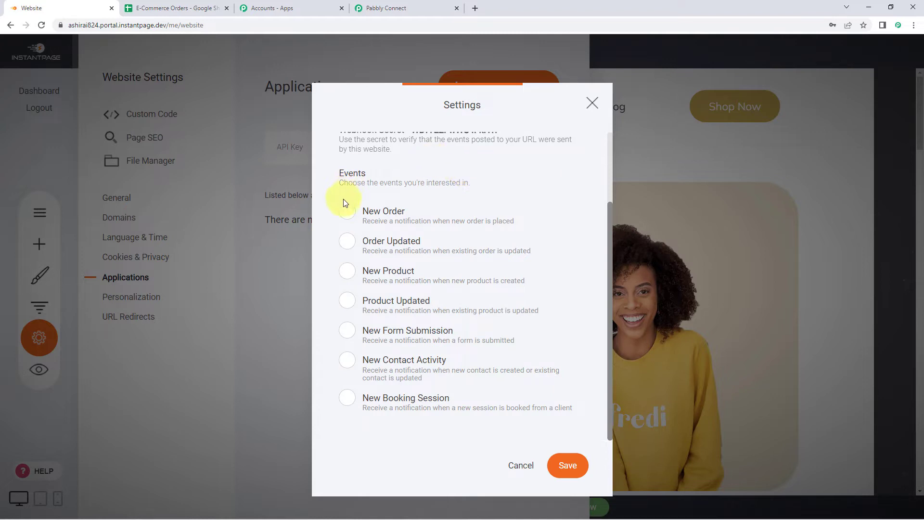
click(347, 212)
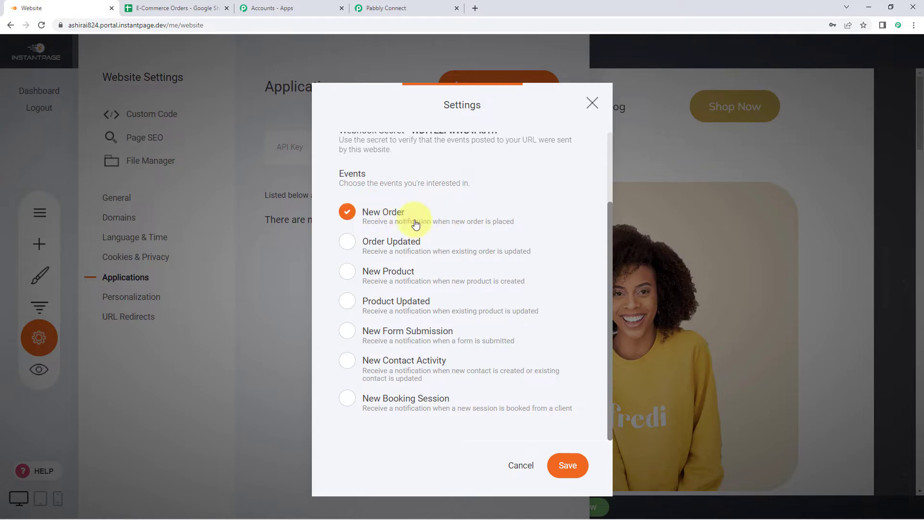
click(566, 466)
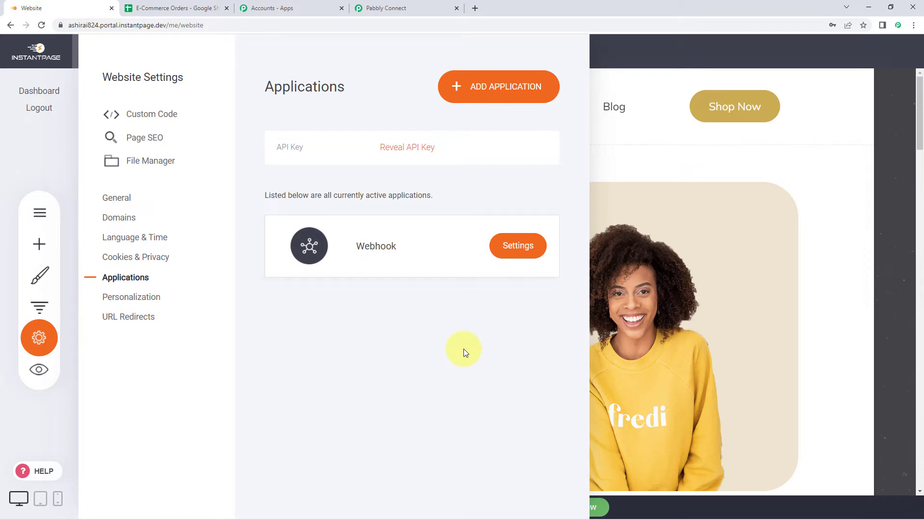
click(417, 8)
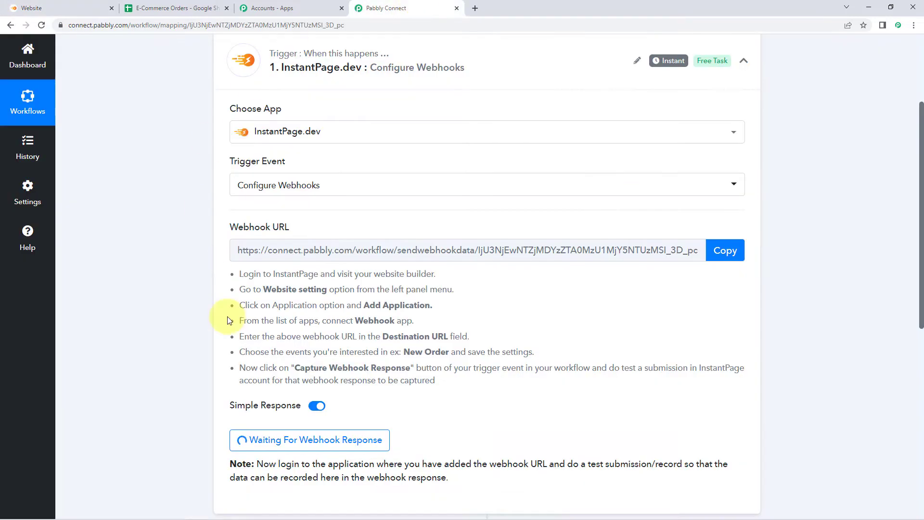
- Return to the InstantPage website builder and close the Website Settings panel
scroll(500, 318, down, 2)
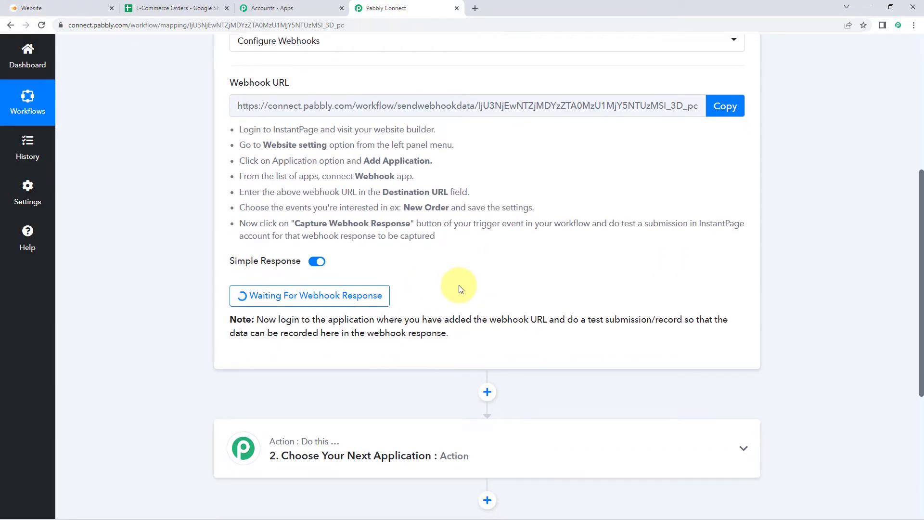
click(32, 8)
click(624, 321)
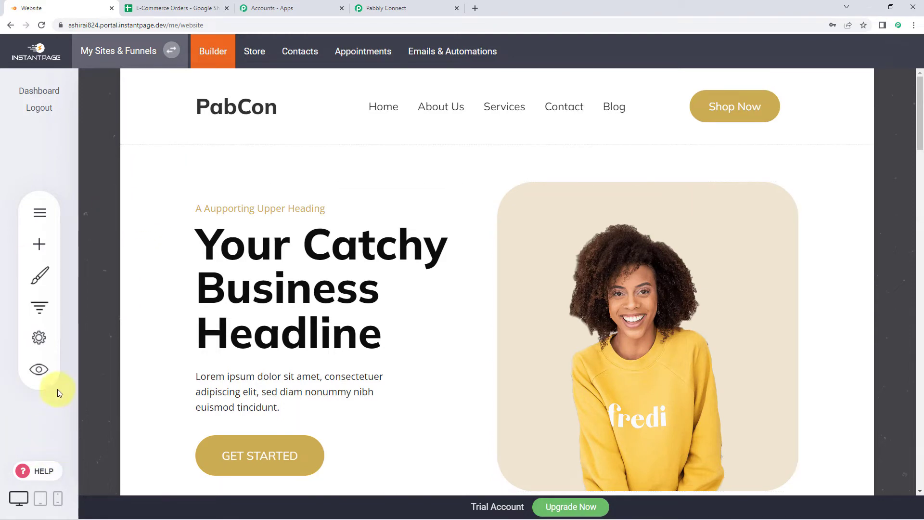
- Preview the store and buy the White Solid Men Round Neck T-shirt to reach checkout
click(41, 373)
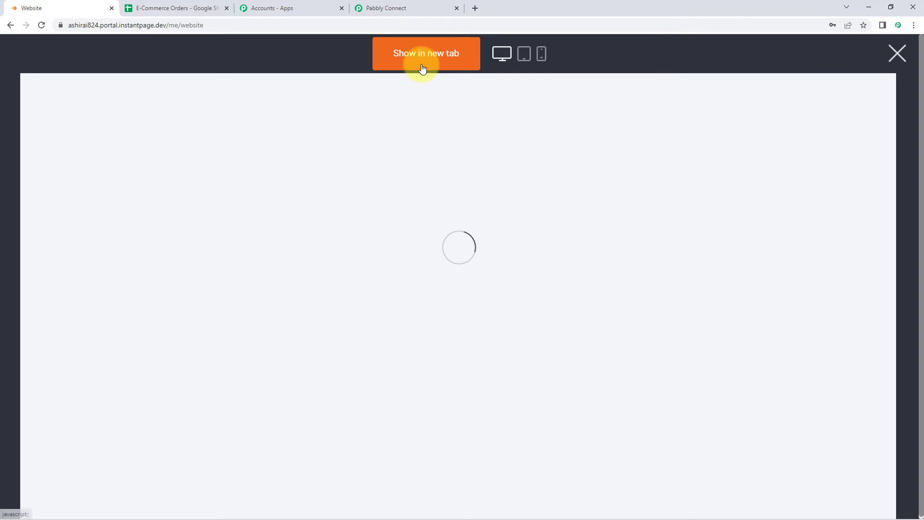
click(423, 66)
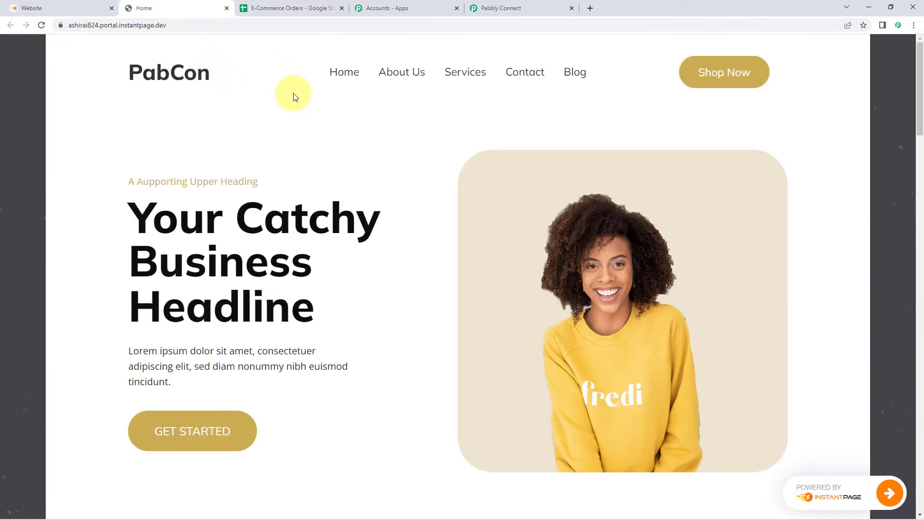
click(732, 76)
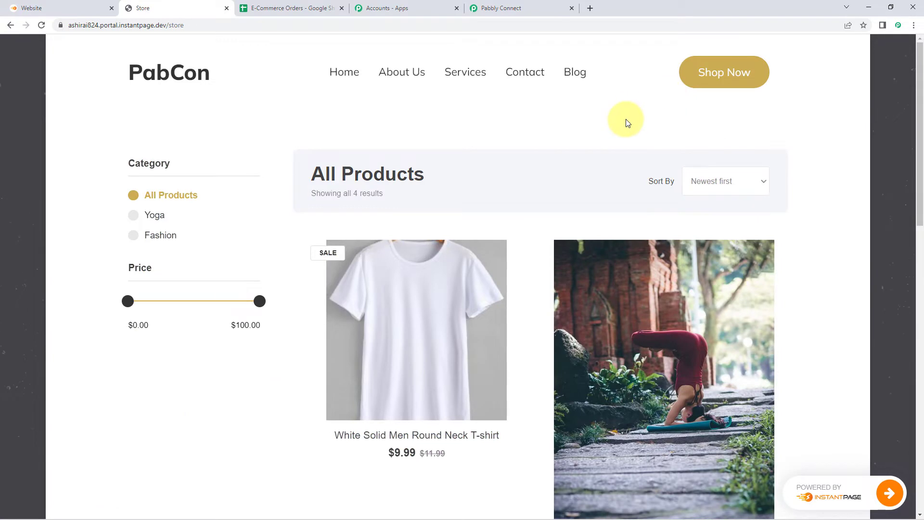
scroll(481, 125, down, 1)
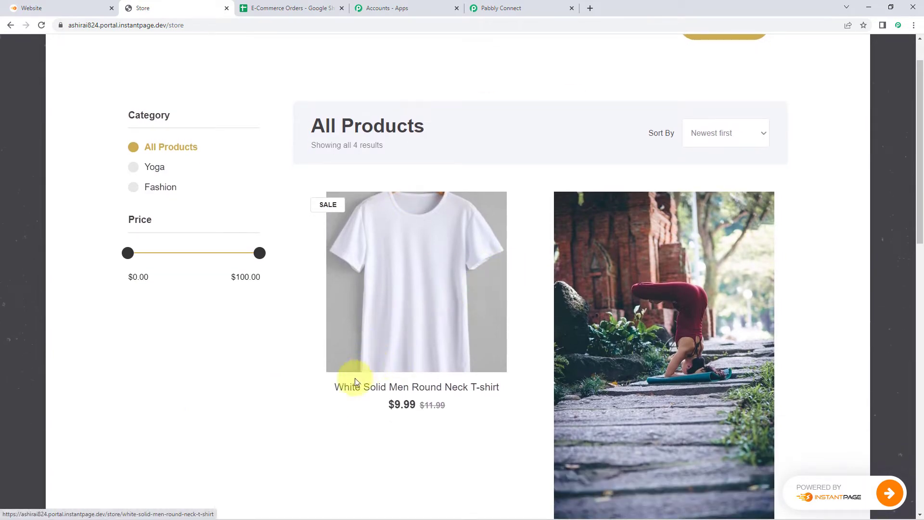
click(430, 387)
scroll(485, 336, down, 3)
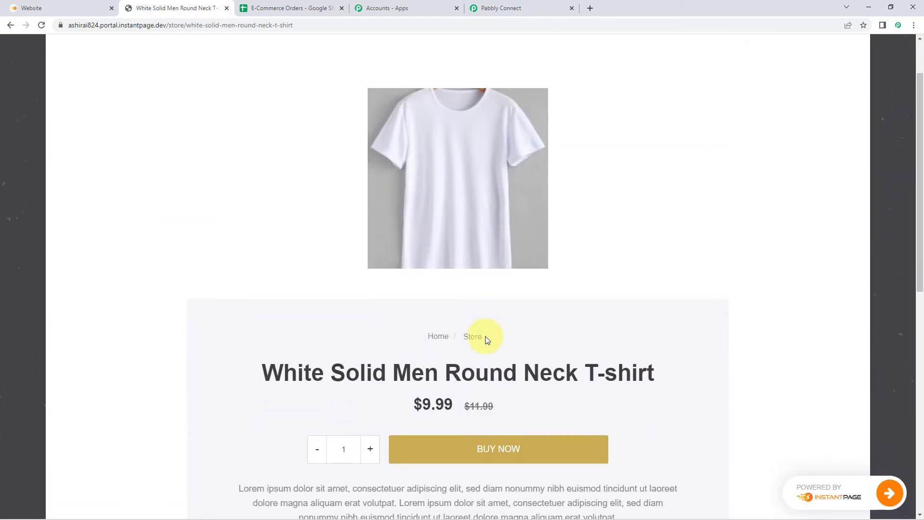
click(526, 380)
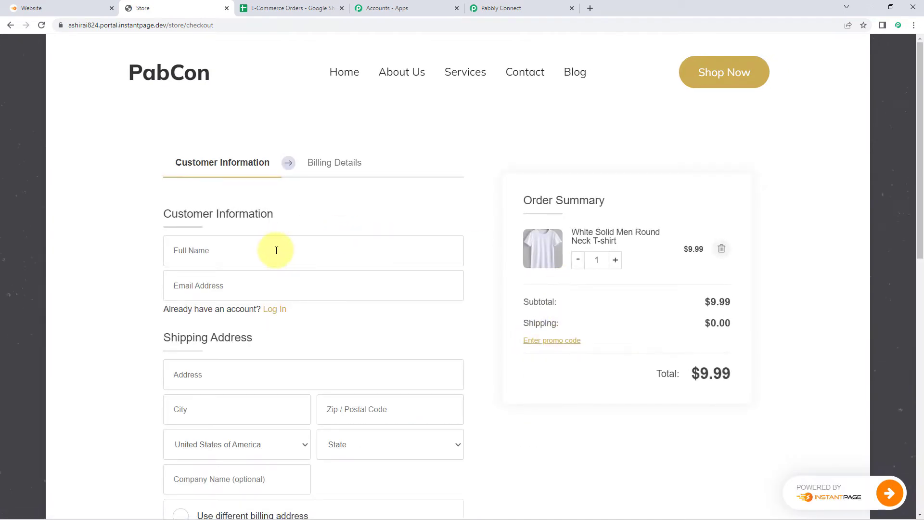
- Enter the customer's full name and e-mail address at checkout
click(274, 248)
scroll(139, 251, down, 1)
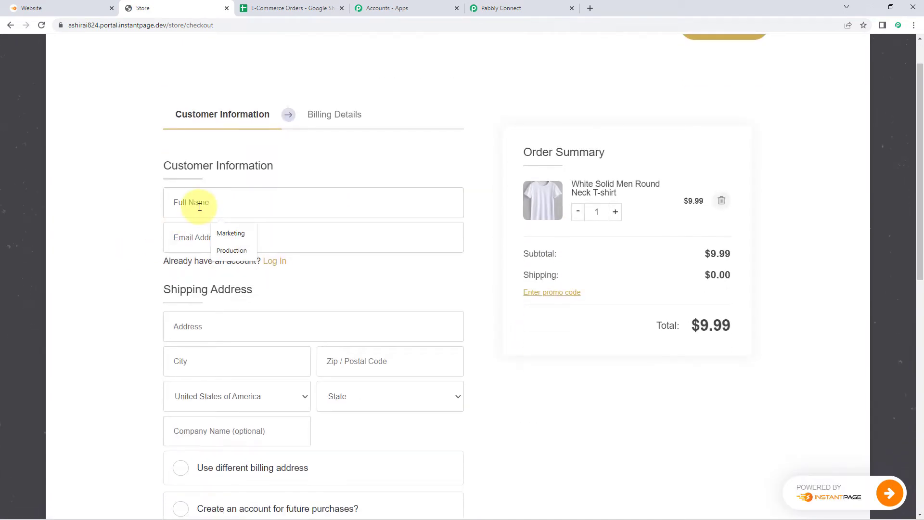
text(Dum)
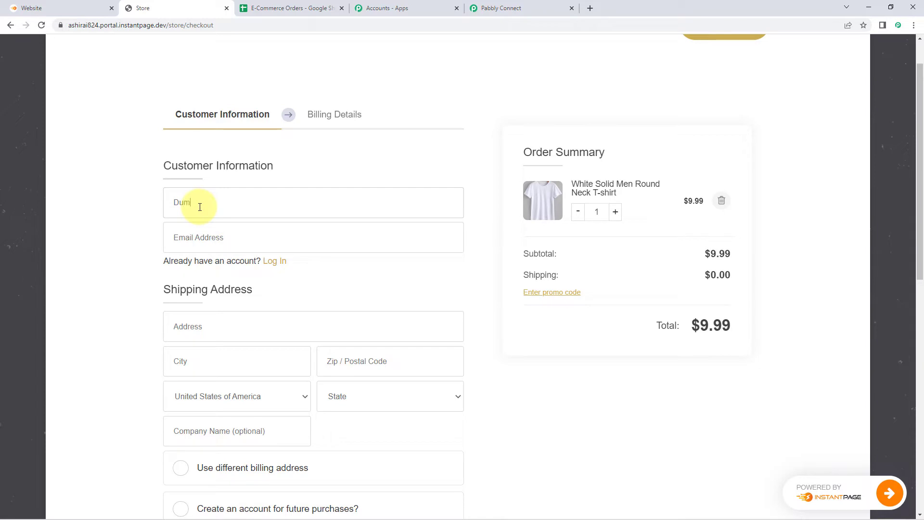
text(my Name)
key(Tab)
text(demo)
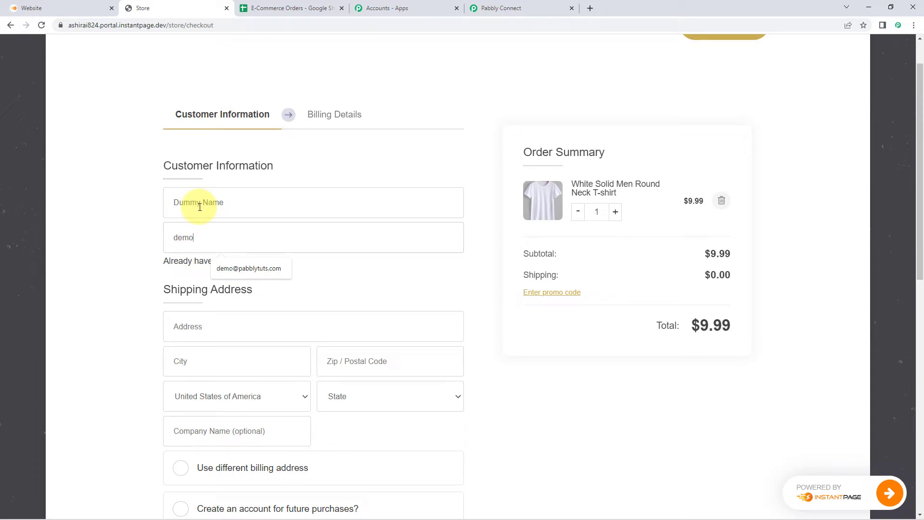
key(Down)
key(Return)
scroll(199, 207, down, 1)
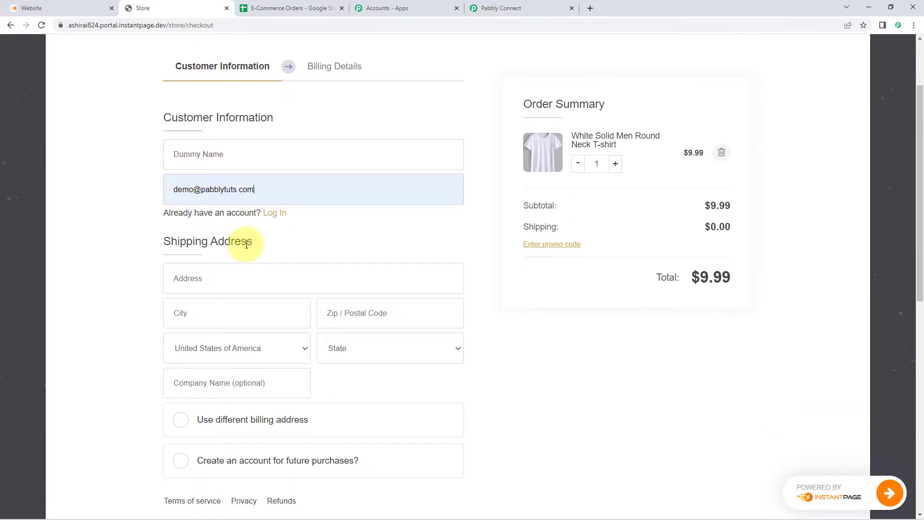
- Fill in the shipping street, city and zip, with country India and state Madhya Pradesh
click(201, 282)
text(10)
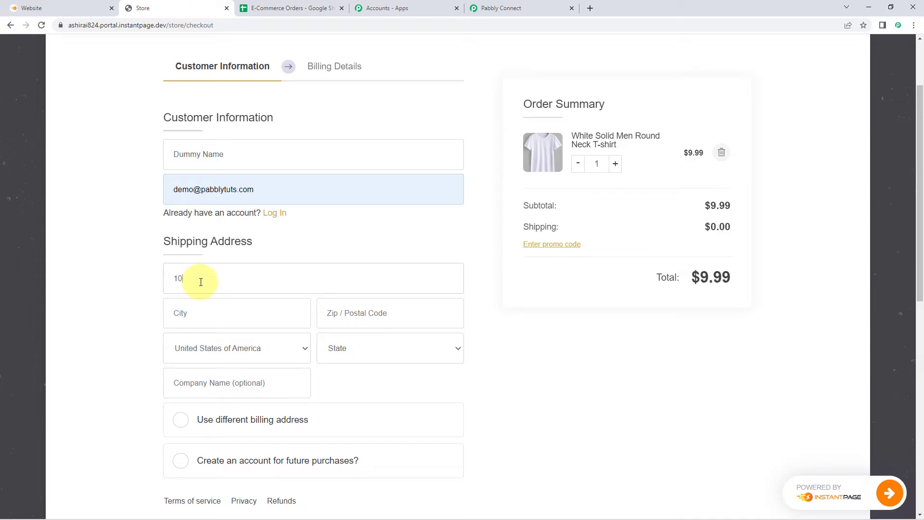
text(Bhoap)
key(Tab)
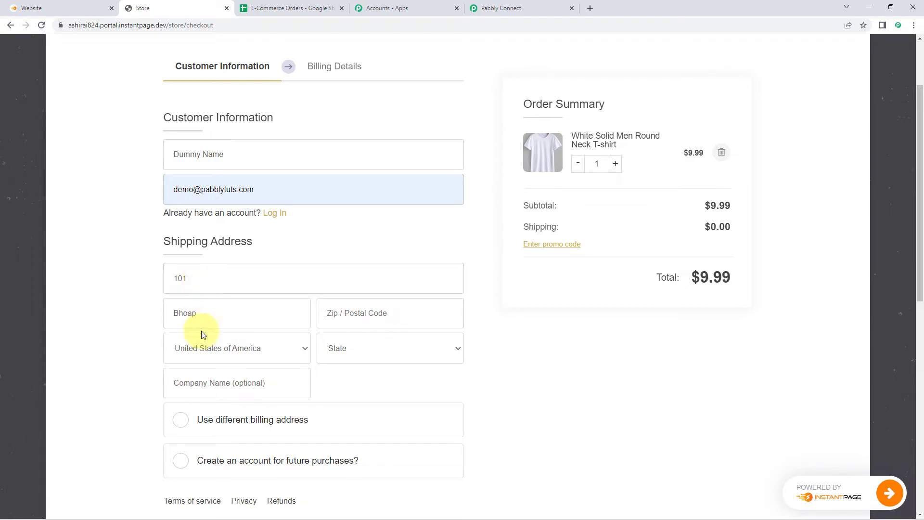
click(206, 313)
text(pal)
text(4)
text(6)
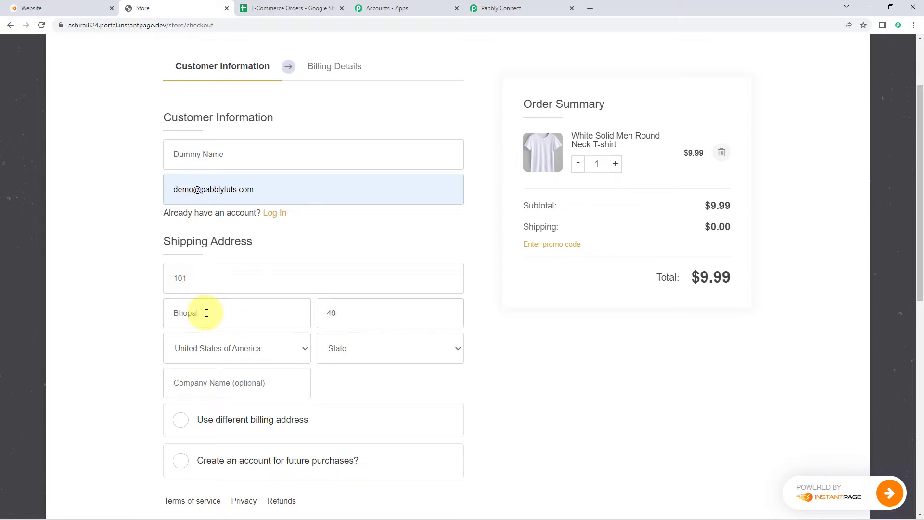
text(2016)
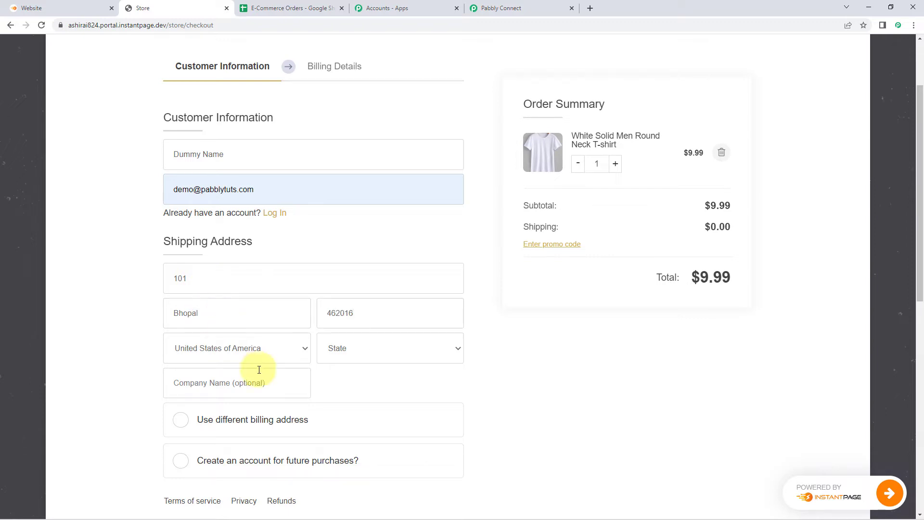
click(270, 354)
text(india)
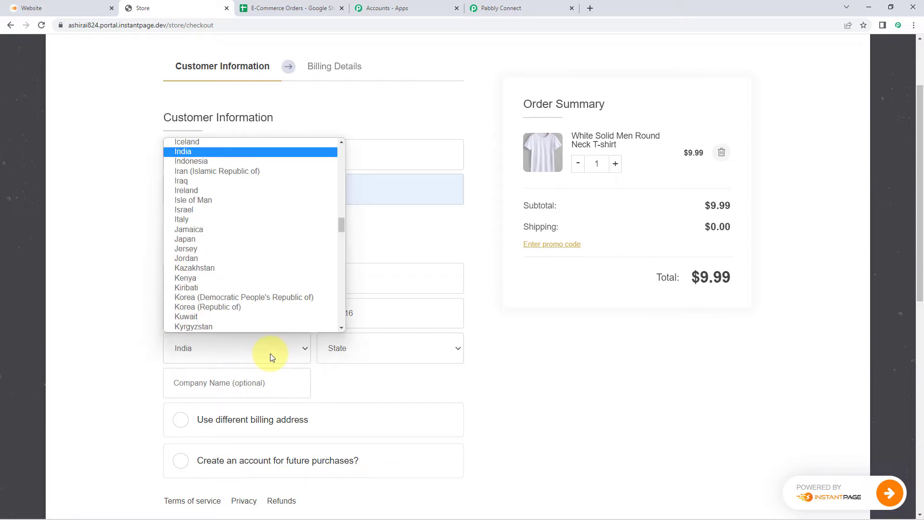
key(Return)
text(Madh)
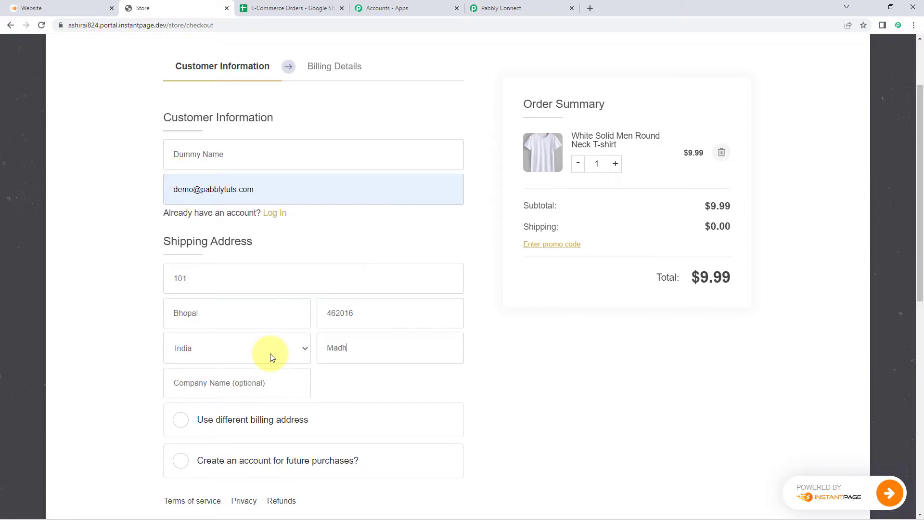
text(ya Prades)
scroll(193, 366, down, 1)
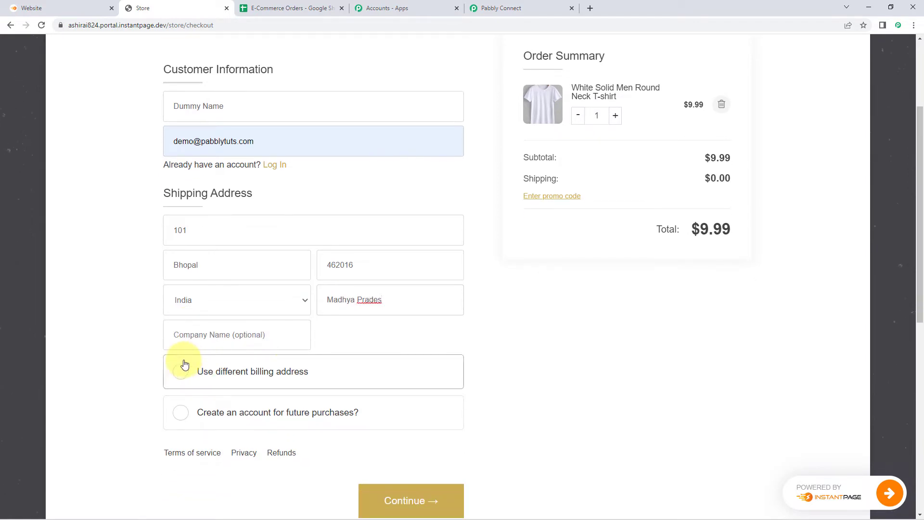
right_click(370, 300)
click(401, 332)
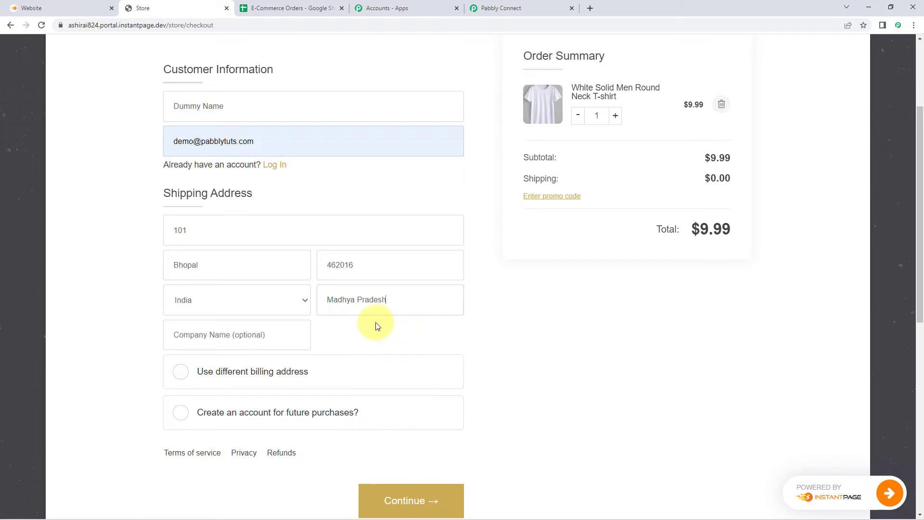
- Continue to billing and complete the order
scroll(289, 341, down, 1)
scroll(312, 289, up, 2)
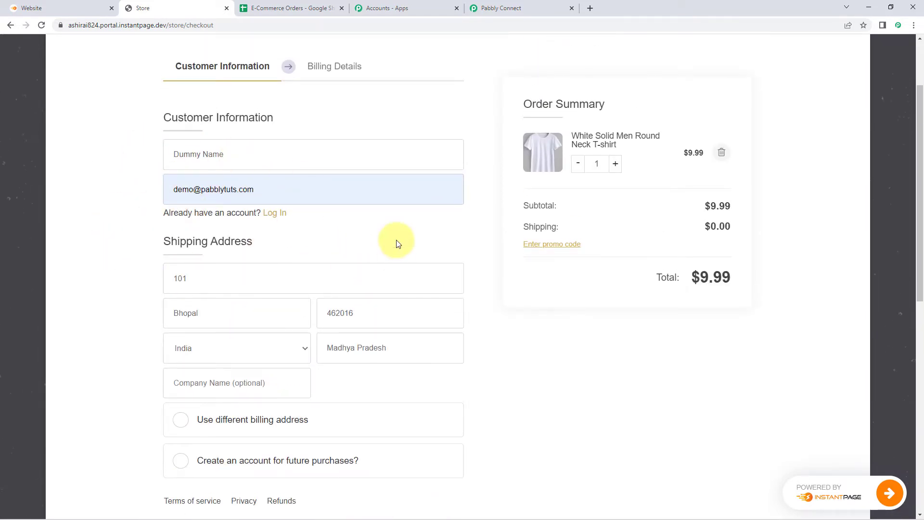
scroll(464, 253, down, 3)
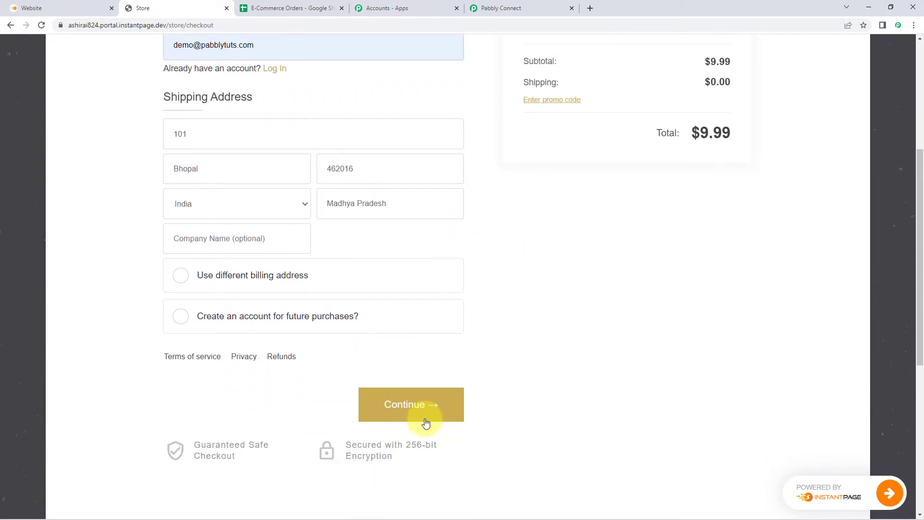
click(430, 415)
scroll(433, 337, up, 3)
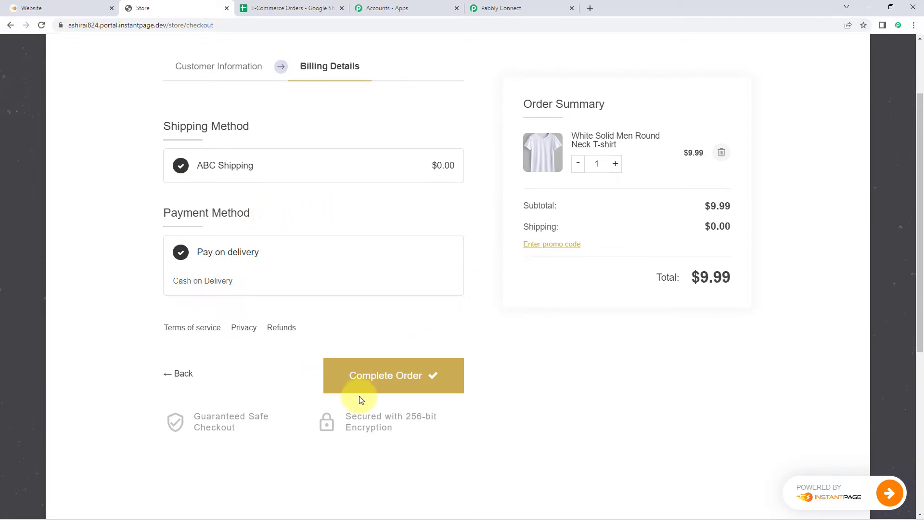
click(385, 379)
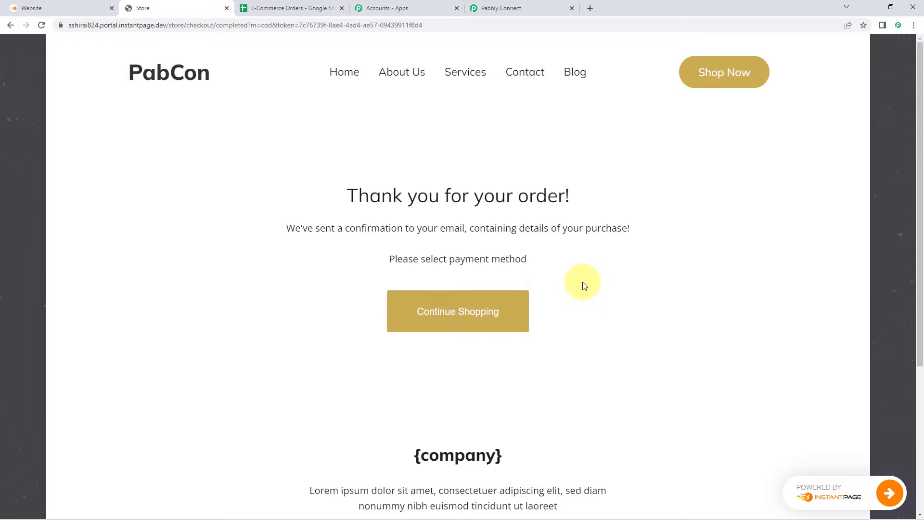
- Open Pabbly Connect's received order data and check the customer name and e-mail
click(532, 8)
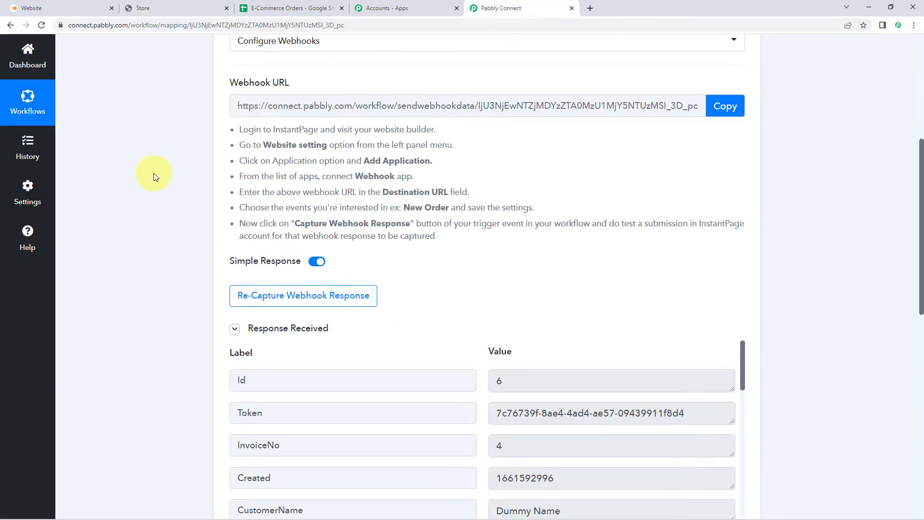
scroll(154, 172, down, 5)
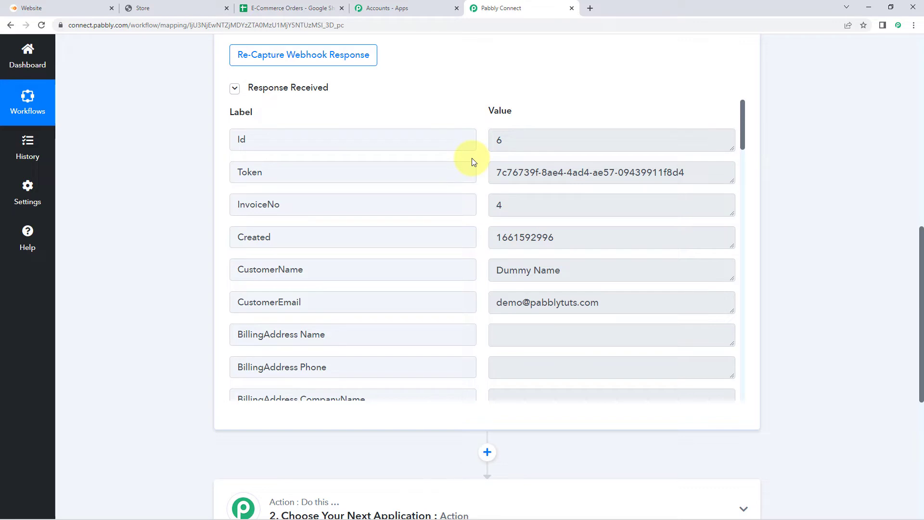
click(188, 8)
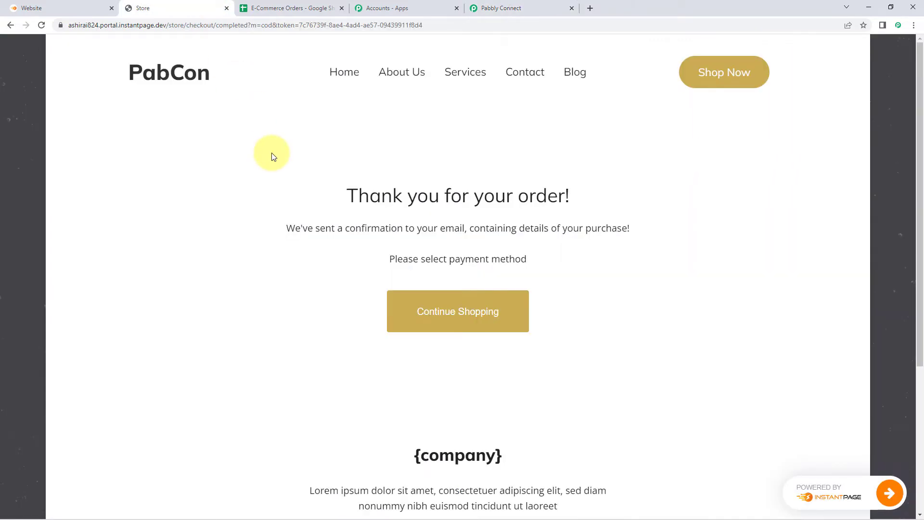
click(528, 8)
scroll(457, 161, down, 1)
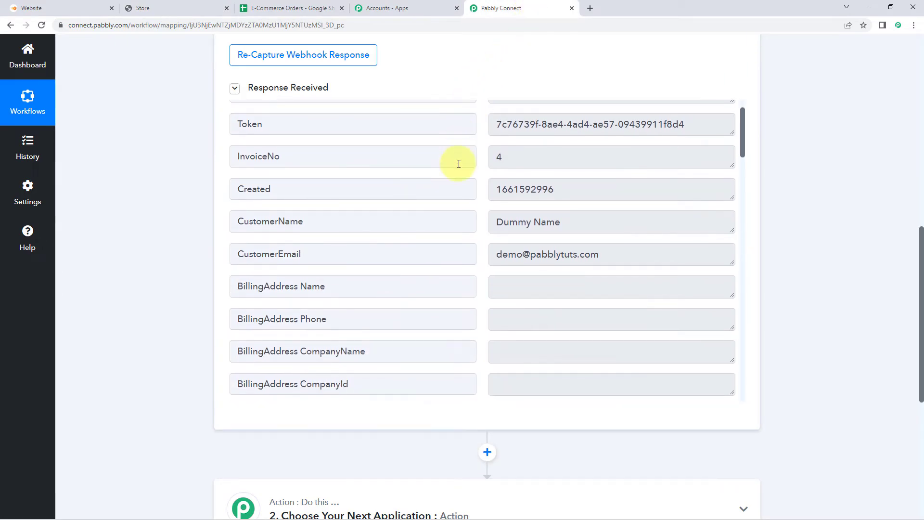
scroll(487, 218, down, 1)
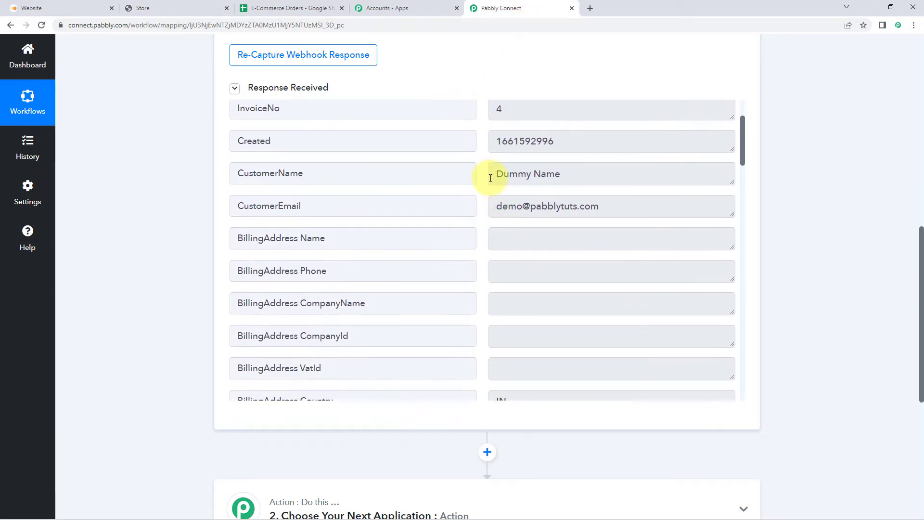
mouse_move(493, 174)
mouse_down()
mouse_move(576, 175)
mouse_move(491, 169)
mouse_up()
click(577, 175)
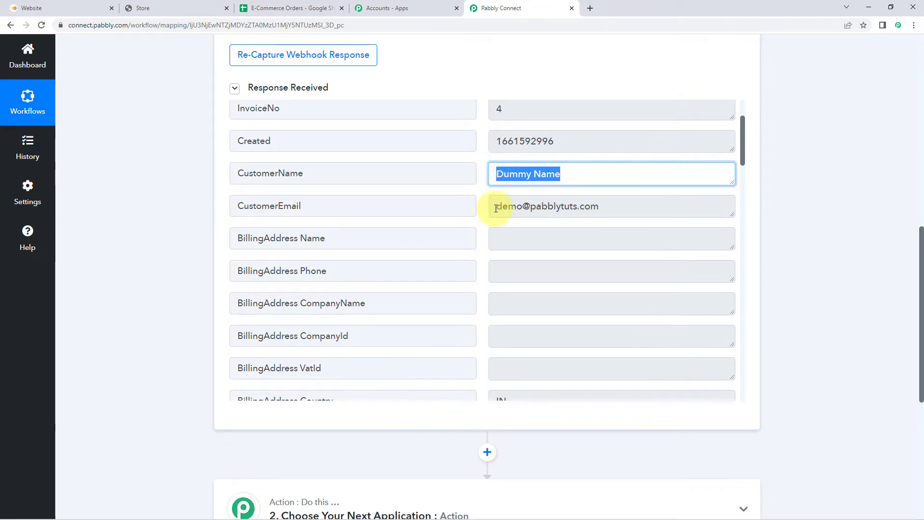
drag(496, 204, 604, 205)
- Check the received Weight value and the order Total of 9.99
scroll(477, 199, down, 5)
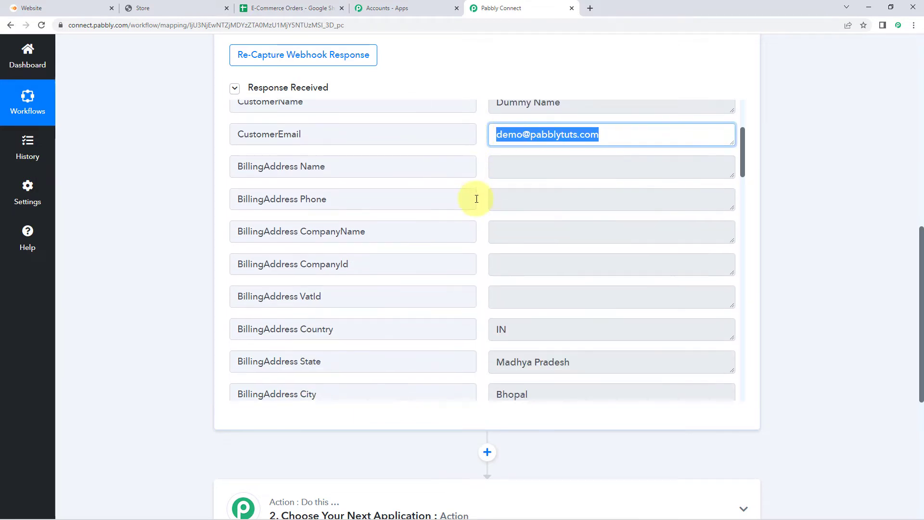
scroll(483, 194, down, 1)
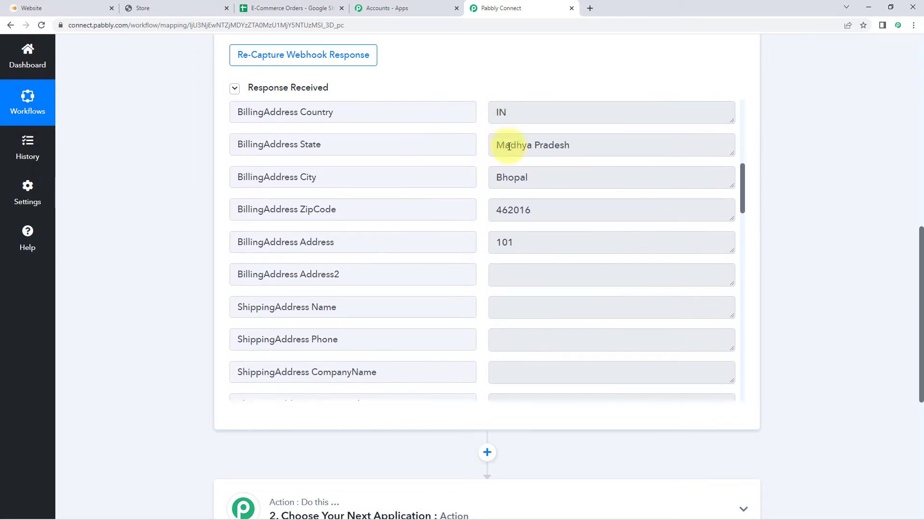
scroll(485, 232, down, 6)
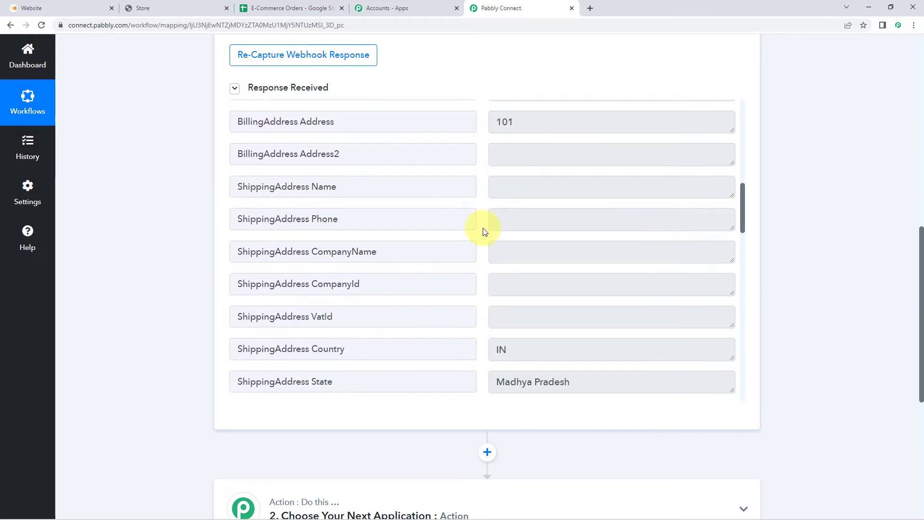
scroll(485, 232, down, 5)
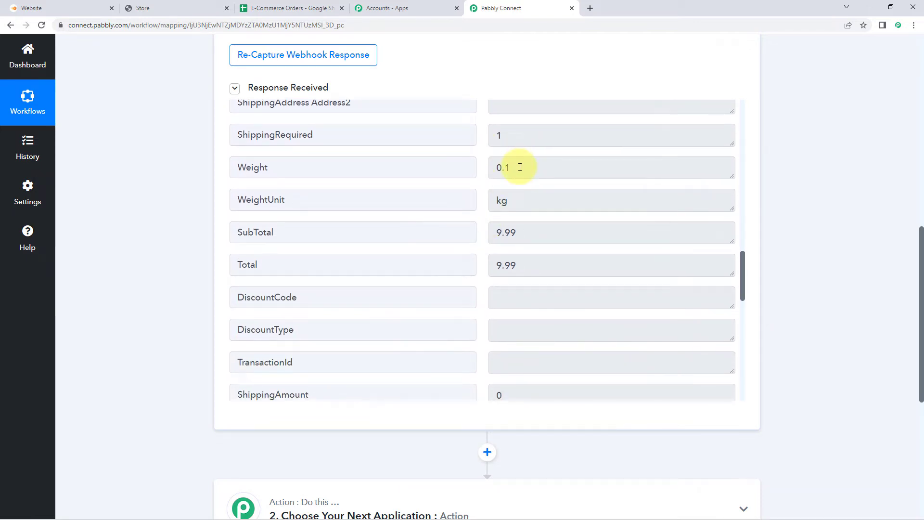
drag(521, 168, 490, 170)
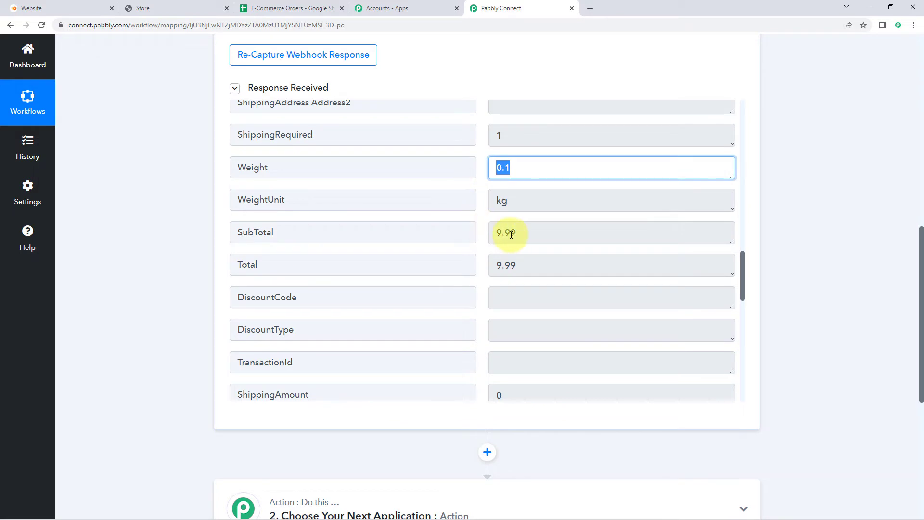
drag(528, 264, 484, 247)
click(483, 245)
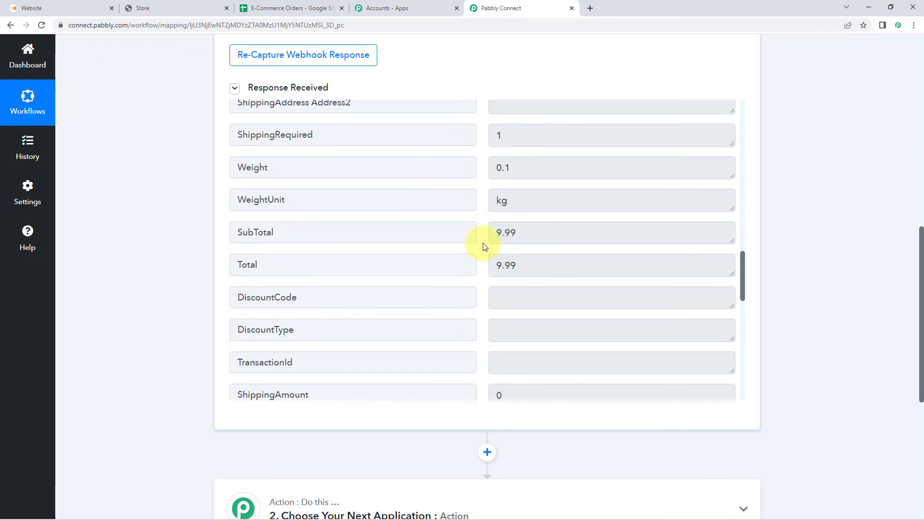
scroll(480, 235, down, 3)
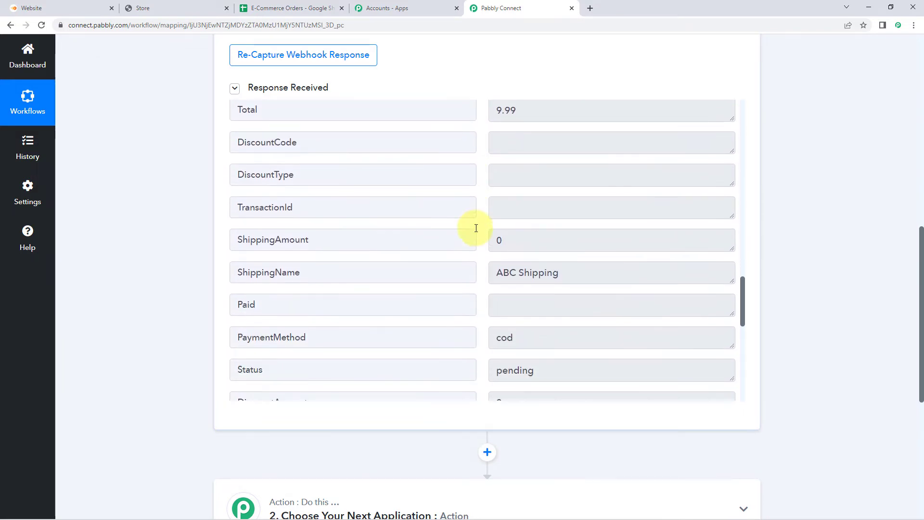
scroll(476, 228, down, 2)
- Check the shipping name, payment method, product name and item total values
drag(495, 188, 584, 193)
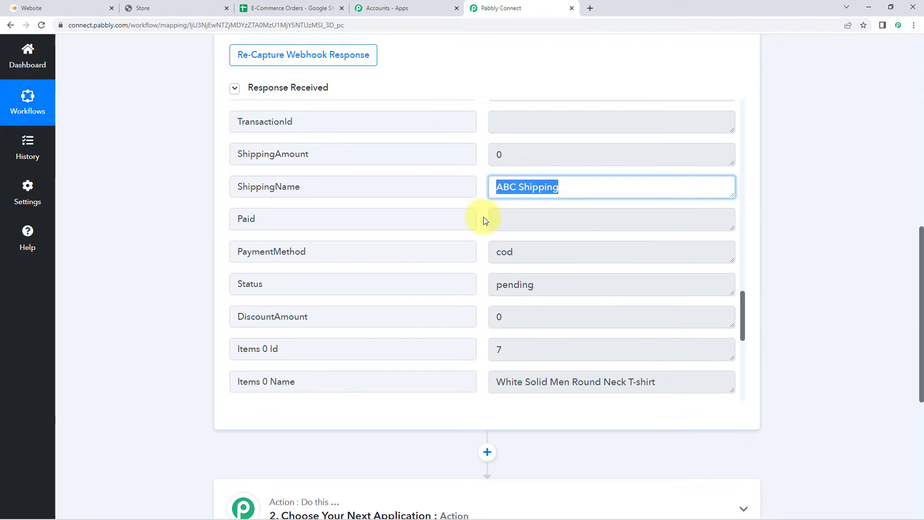
click(488, 204)
scroll(487, 204, down, 1)
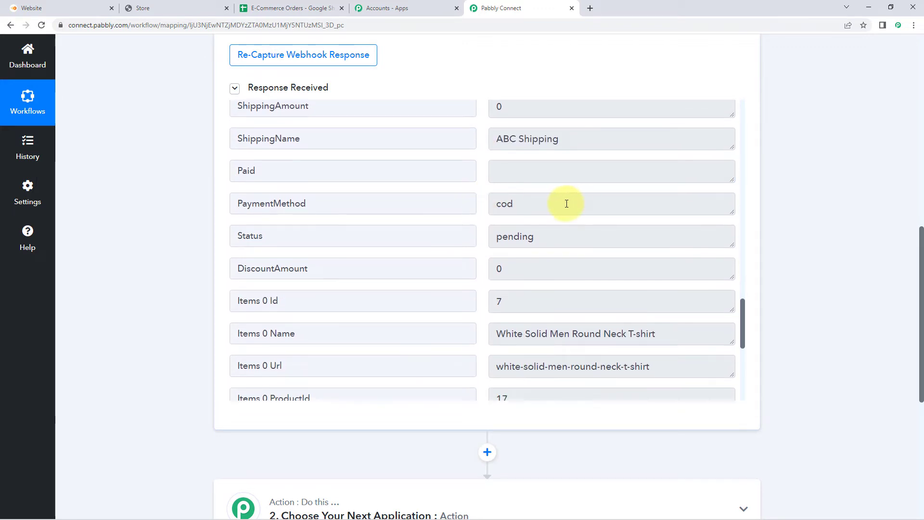
drag(566, 204, 479, 206)
scroll(478, 206, down, 2)
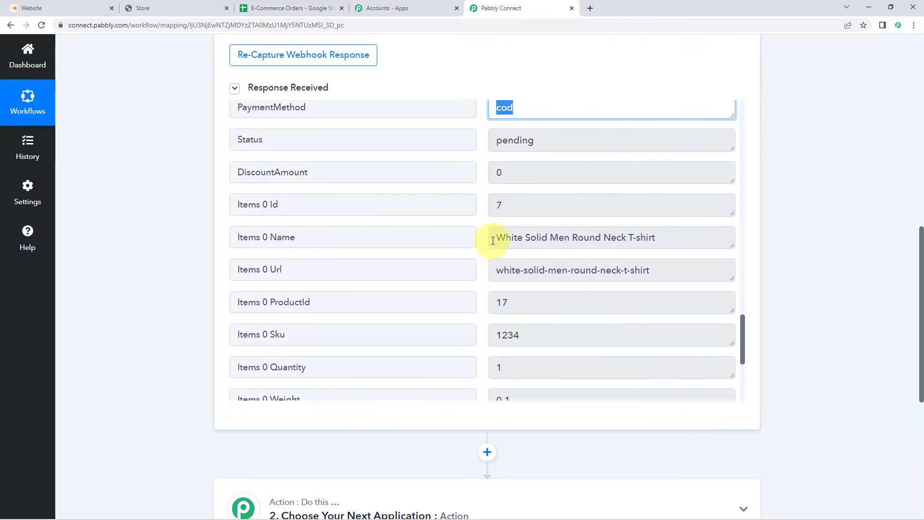
drag(493, 241, 665, 239)
click(665, 240)
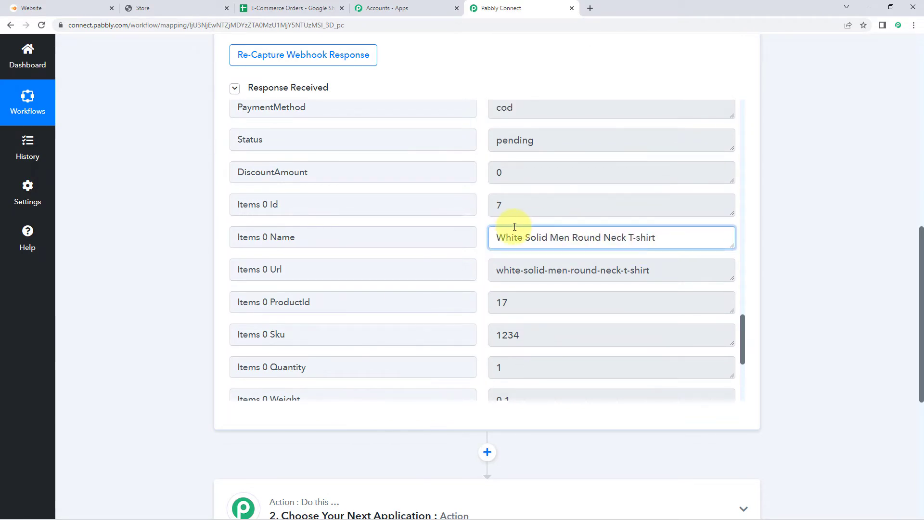
scroll(484, 217, down, 2)
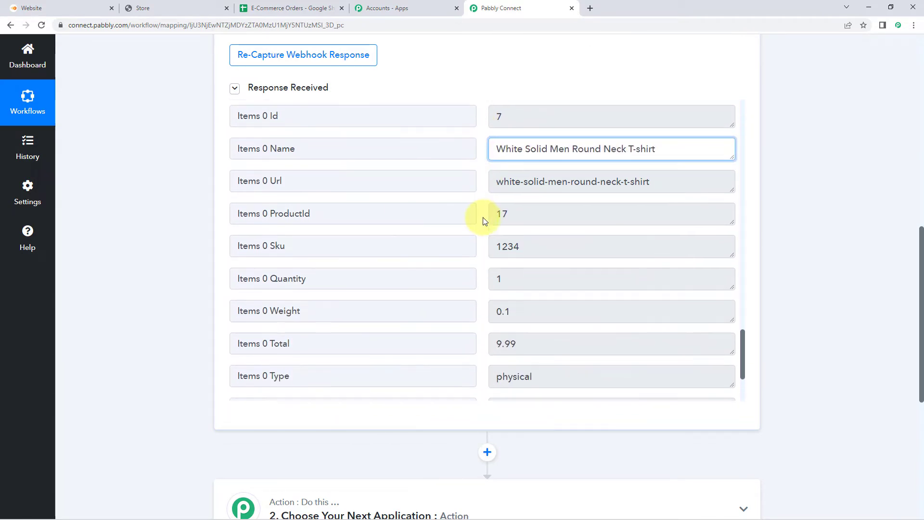
scroll(483, 217, down, 3)
drag(541, 239, 490, 240)
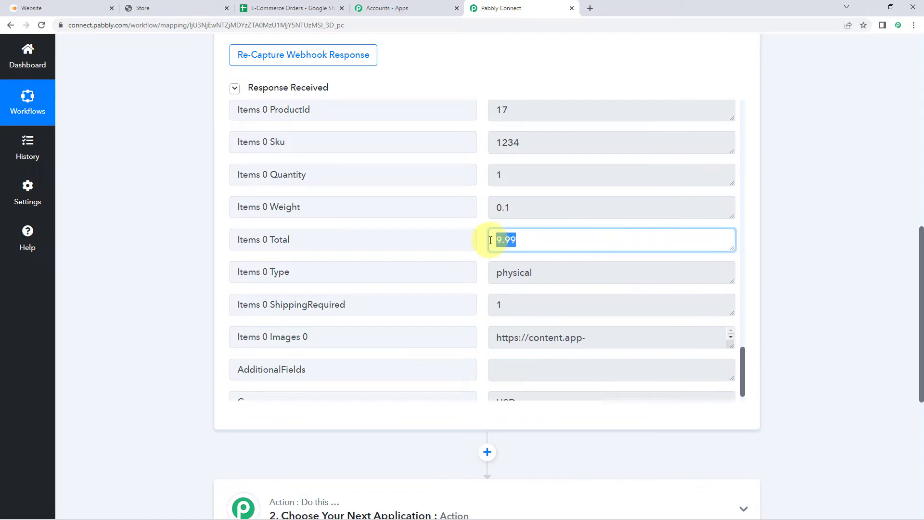
click(479, 222)
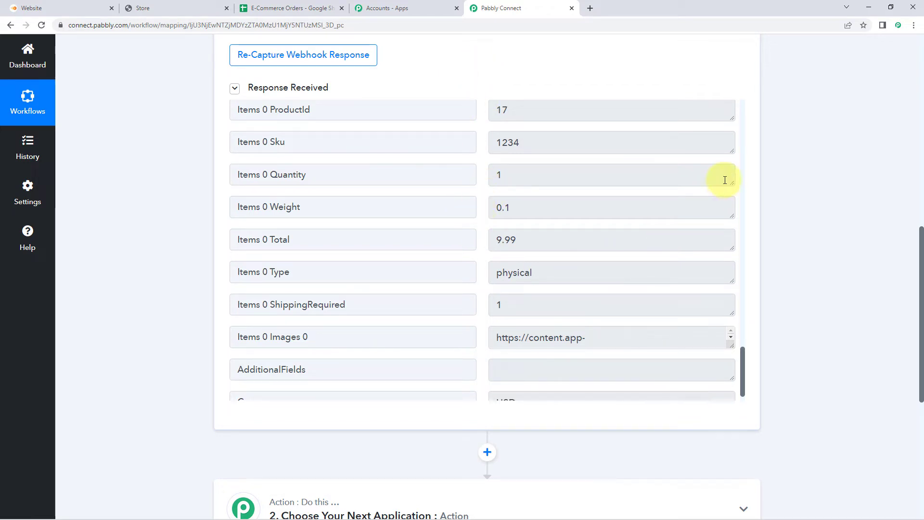
scroll(763, 145, down, 1)
scroll(763, 146, down, 5)
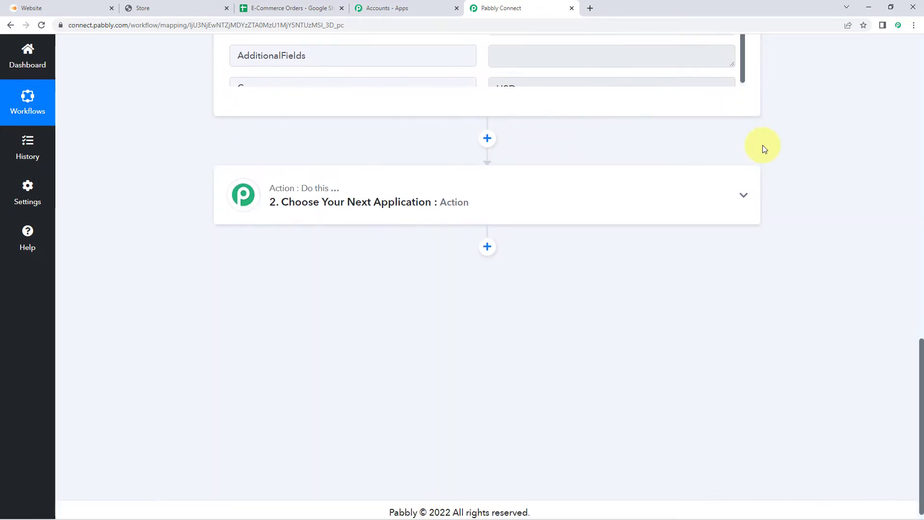
- Set the action step's app to Google Sheets with the Add New Row event
click(371, 193)
scroll(196, 221, down, 2)
click(262, 171)
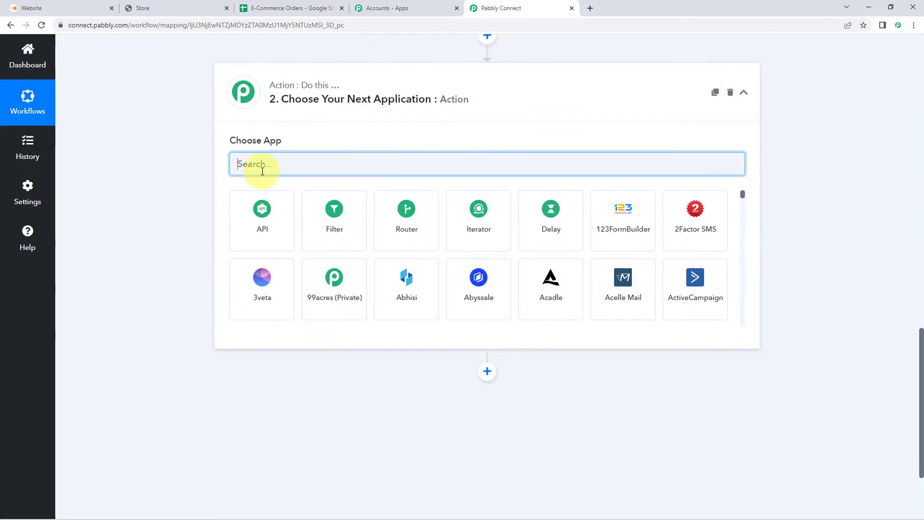
text(G)
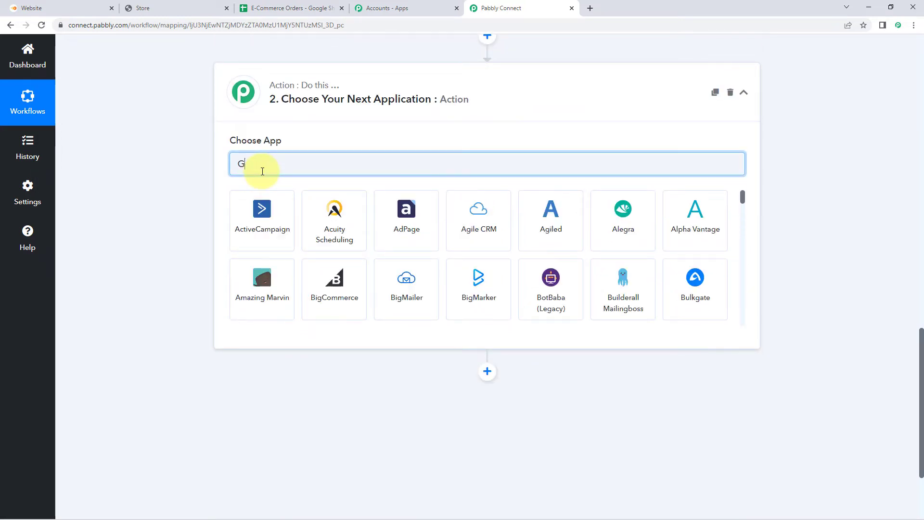
text(oogle Sheets)
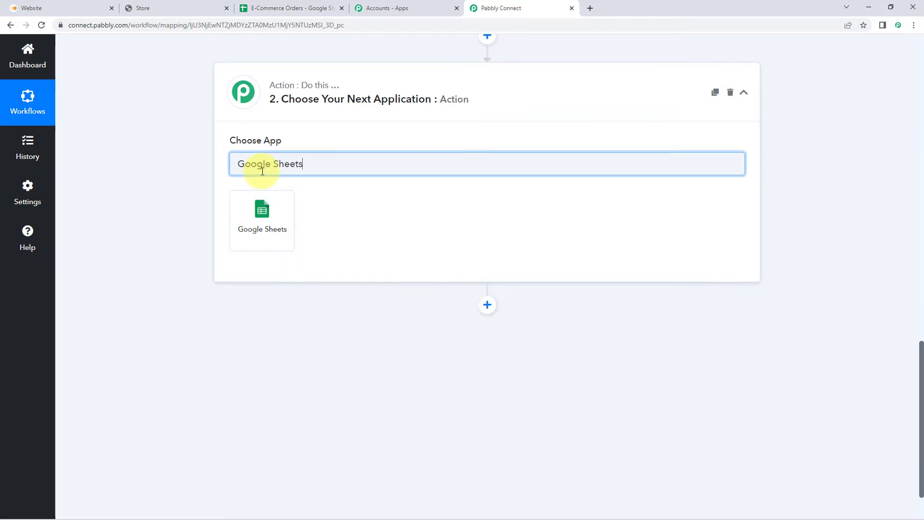
click(264, 212)
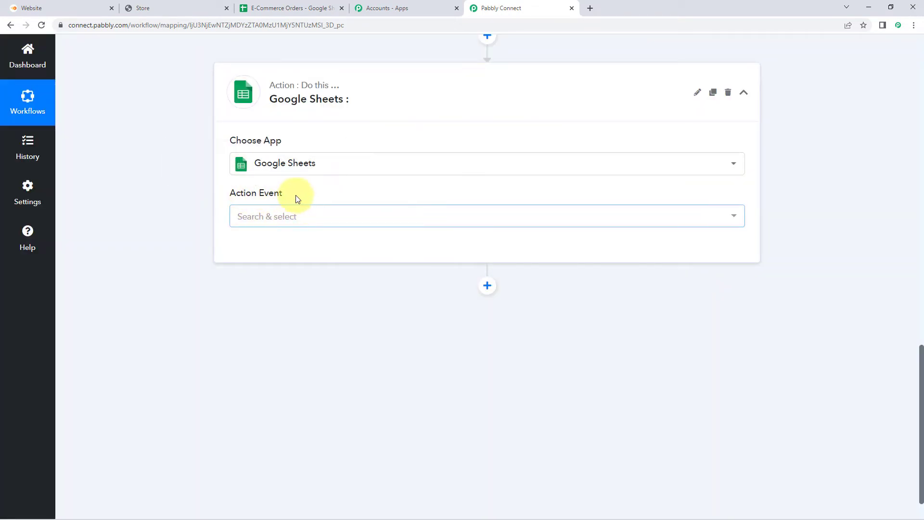
click(317, 221)
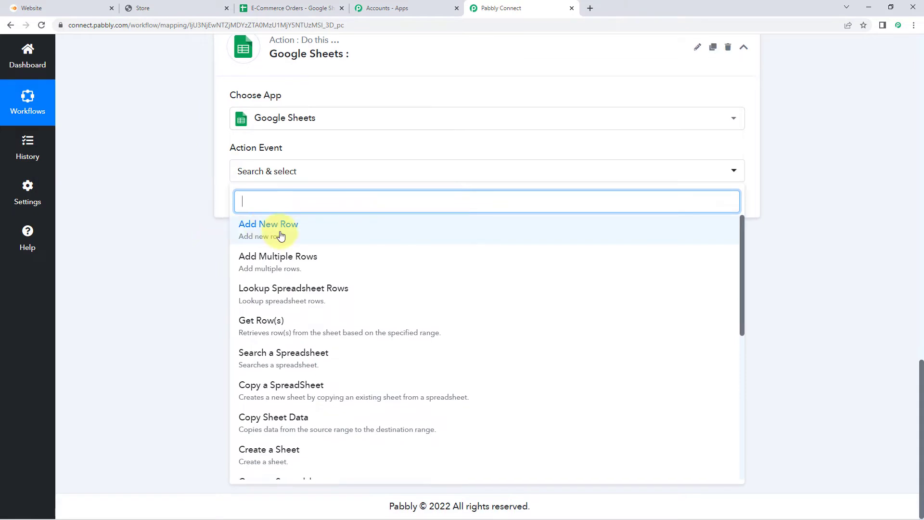
click(281, 237)
- Add a new Google Sheets connection by signing in with a Google account and granting access
click(259, 248)
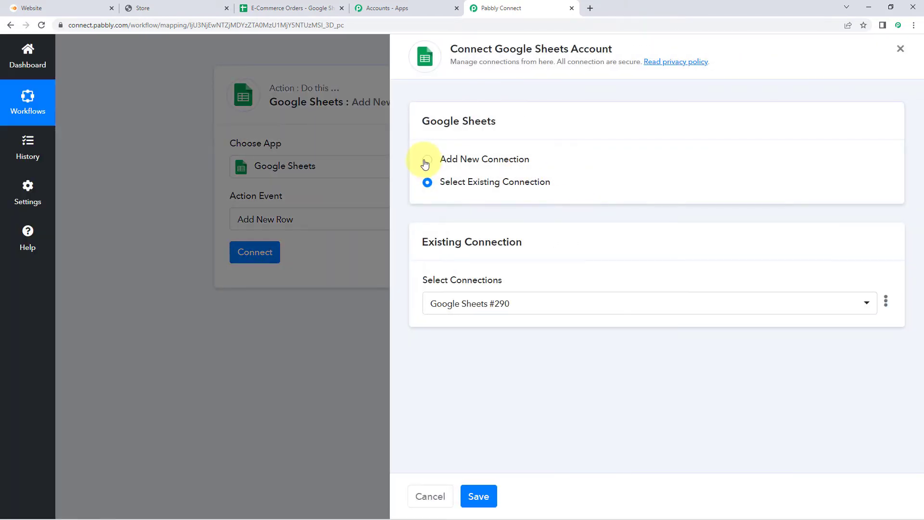
click(470, 154)
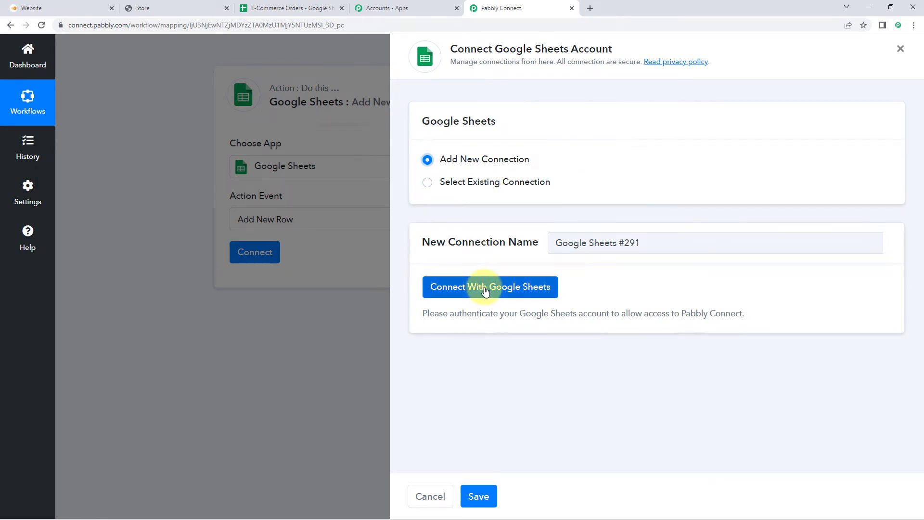
click(457, 295)
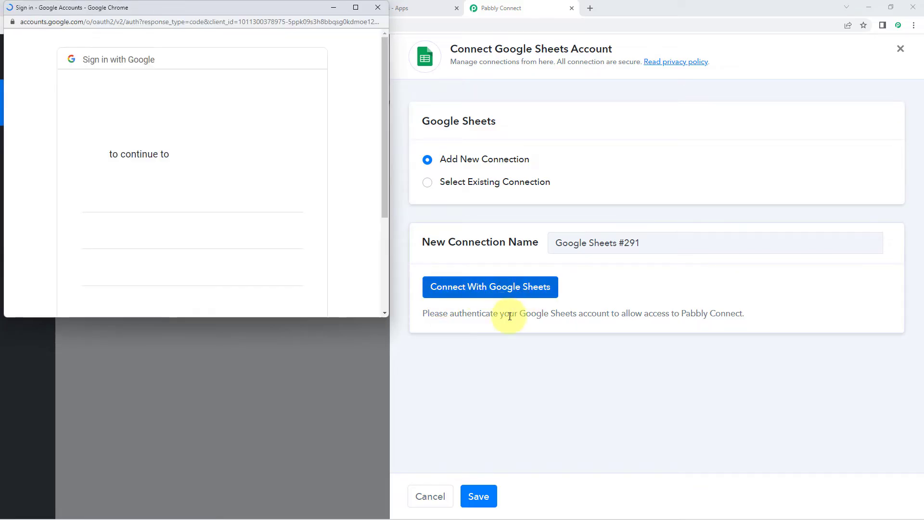
click(178, 198)
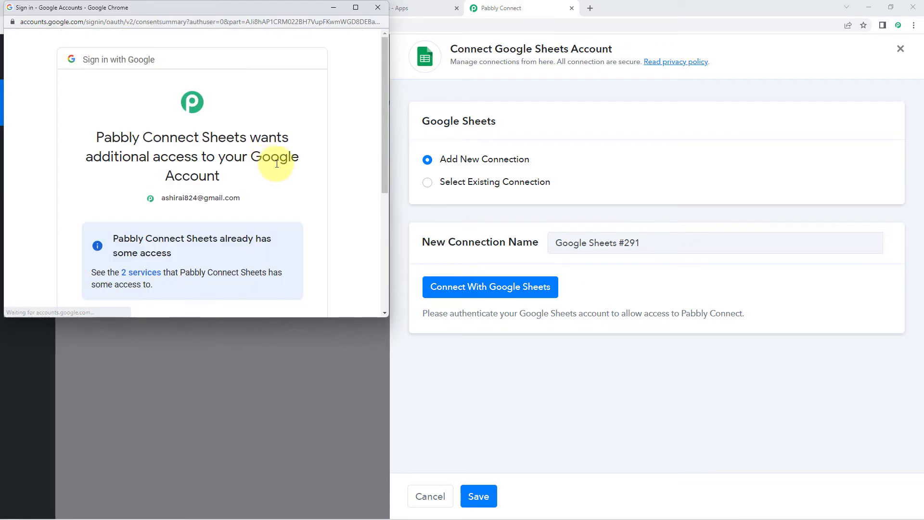
scroll(274, 164, down, 4)
click(258, 231)
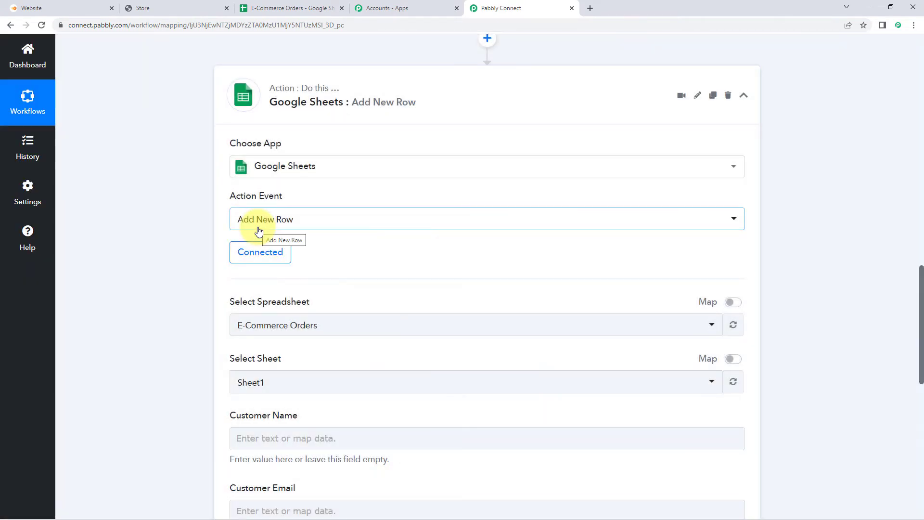
- Browse the Select Spreadsheet list, then switch to the E-Commerce Orders sheet tab
scroll(258, 231, down, 2)
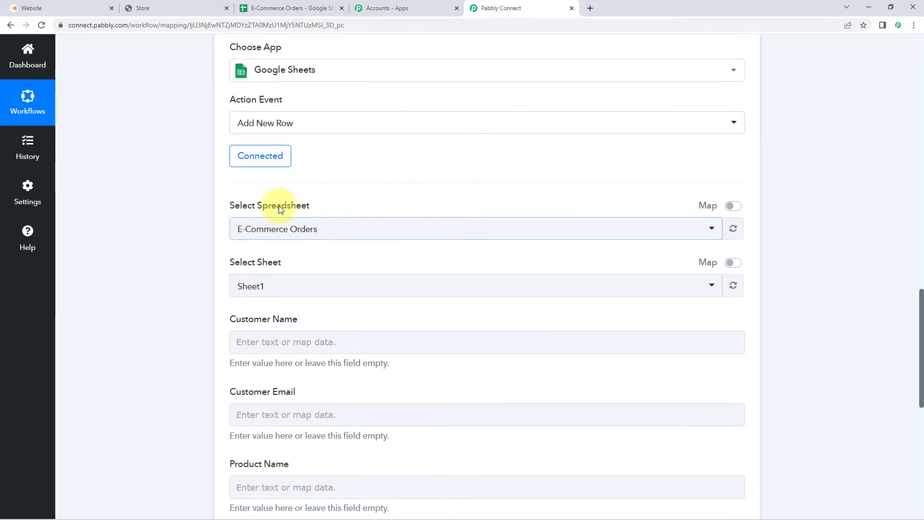
click(340, 225)
scroll(177, 230, down, 1)
scroll(178, 229, down, 1)
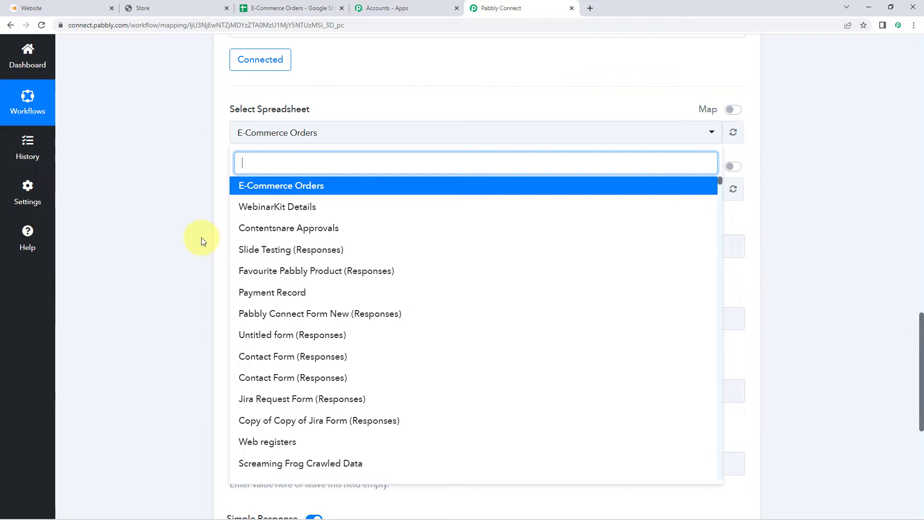
click(279, 9)
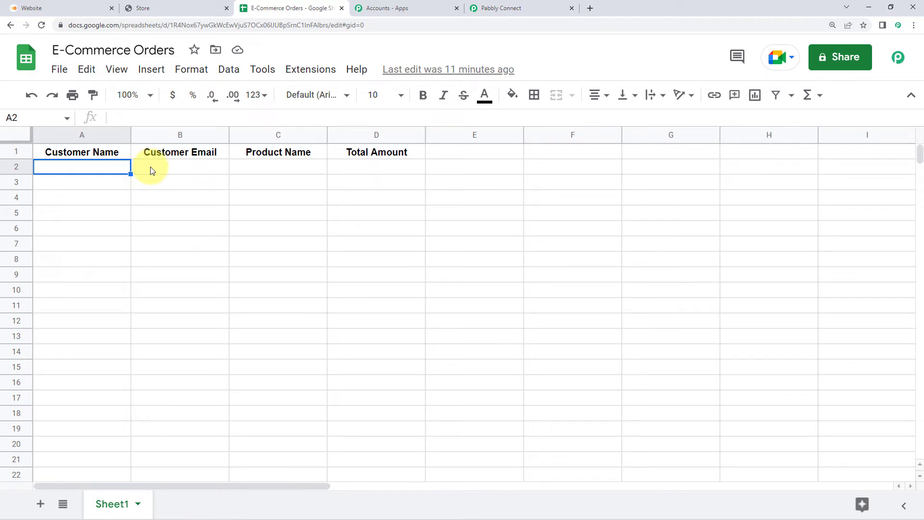
- Review the empty Customer Email, Product Name, Total Amount and Customer Name cells in row 2
click(178, 169)
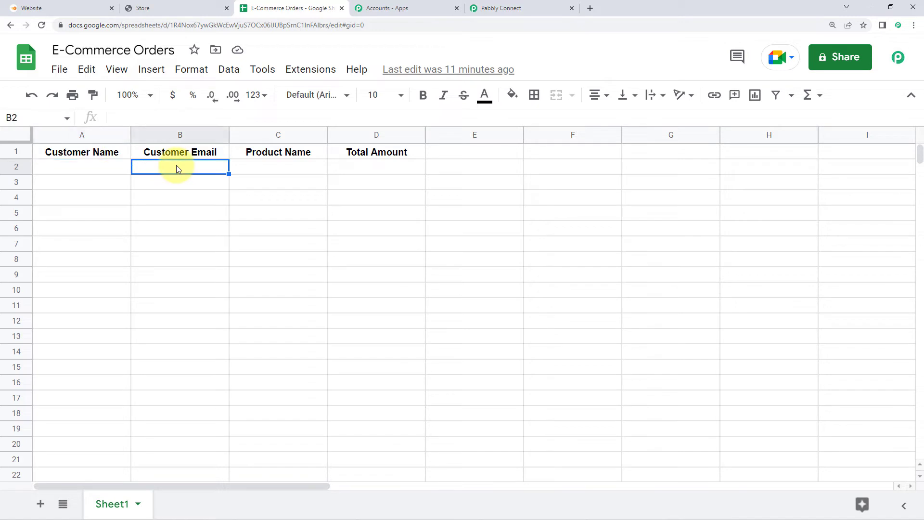
click(268, 169)
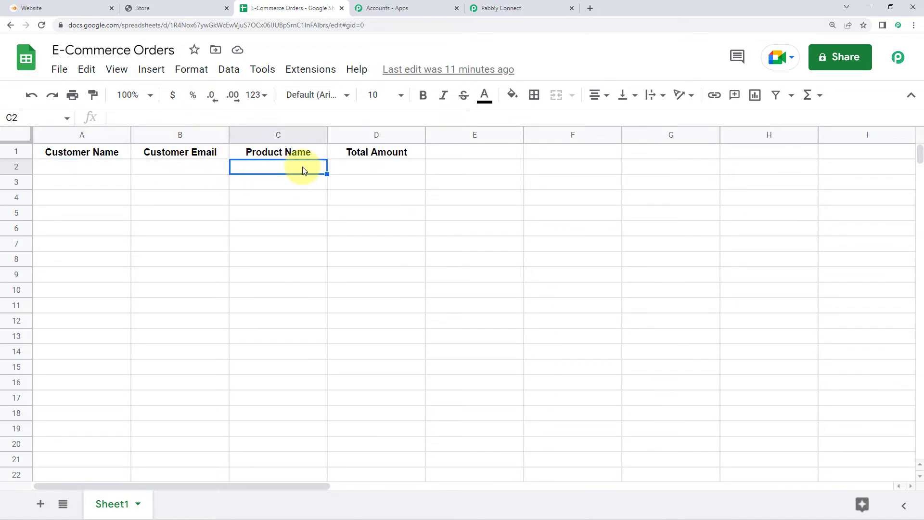
click(377, 167)
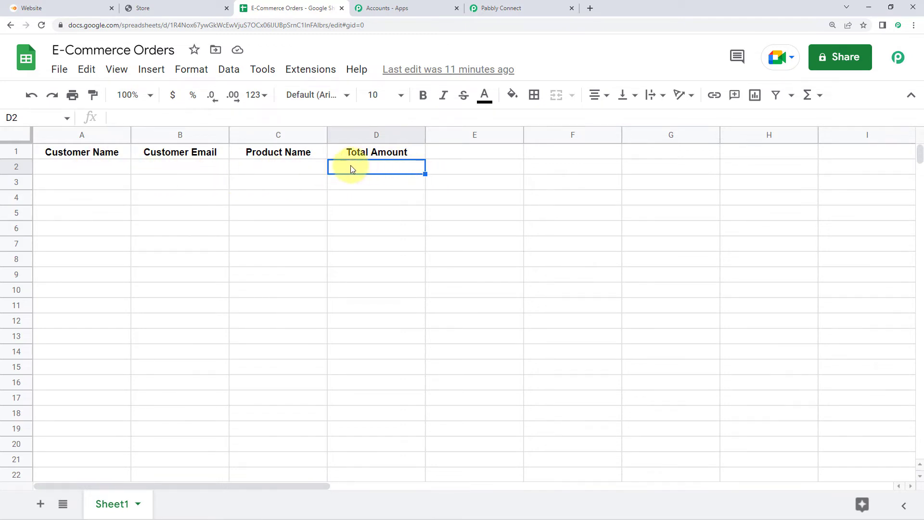
click(104, 174)
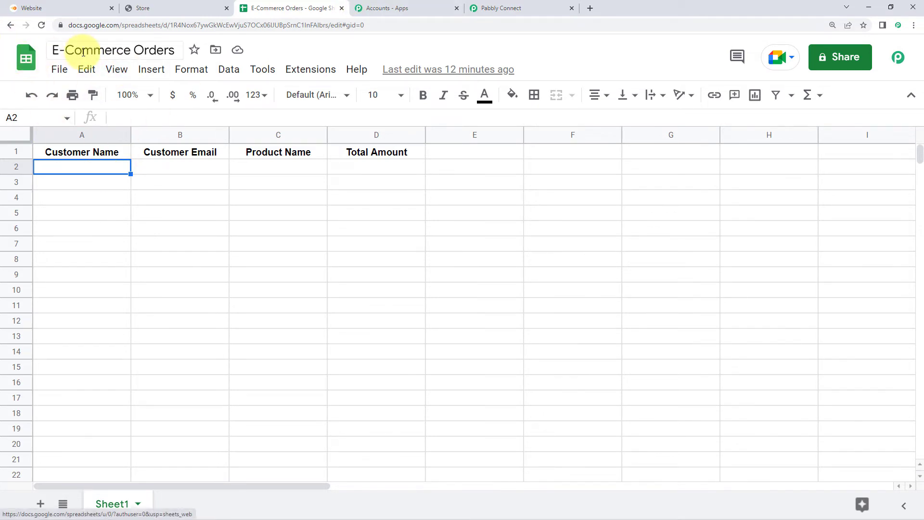
click(505, 8)
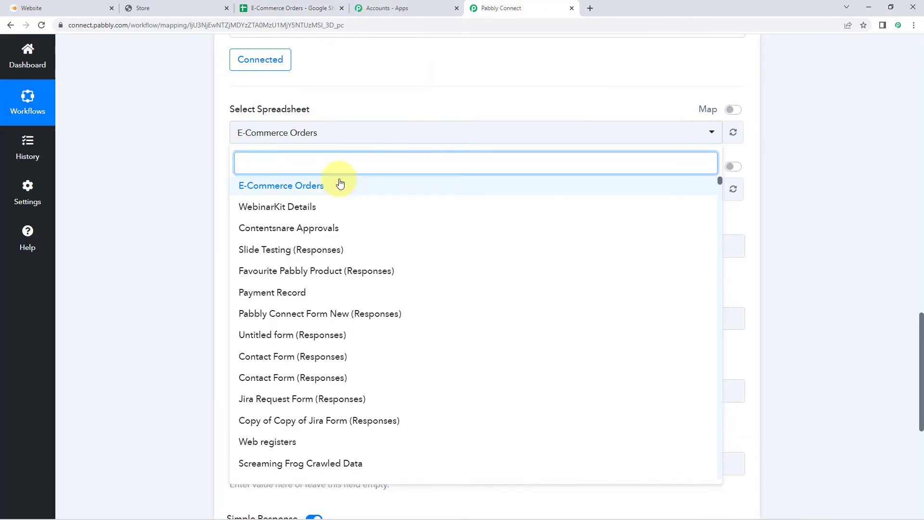
- Target the E-Commerce Orders spreadsheet and its Sheet1 in the Add New Row step
click(316, 186)
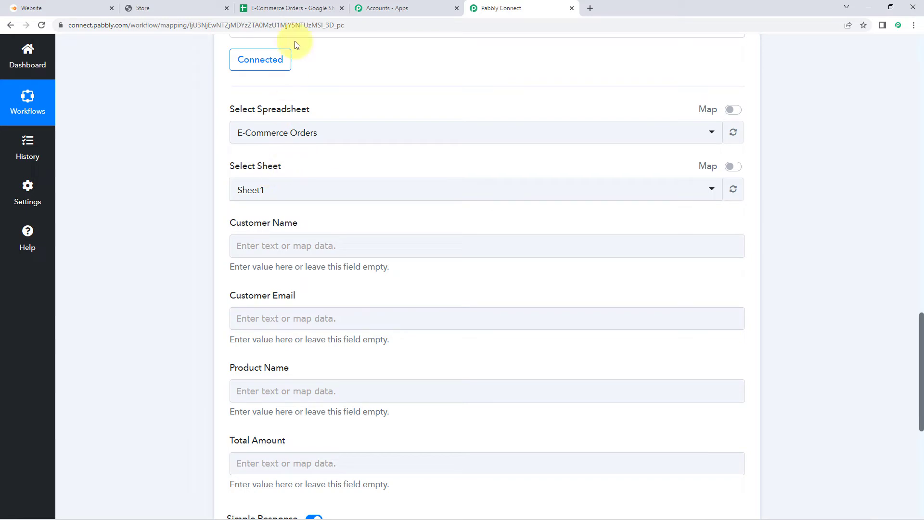
click(297, 7)
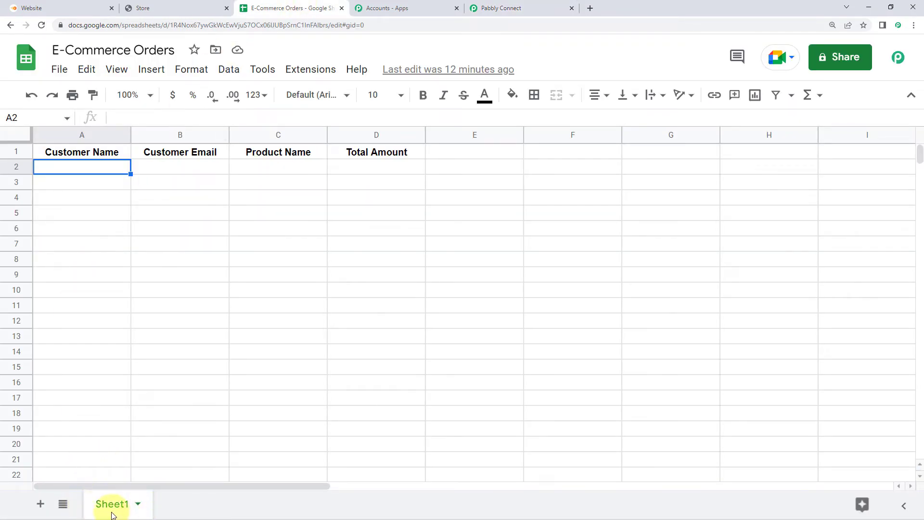
click(477, 5)
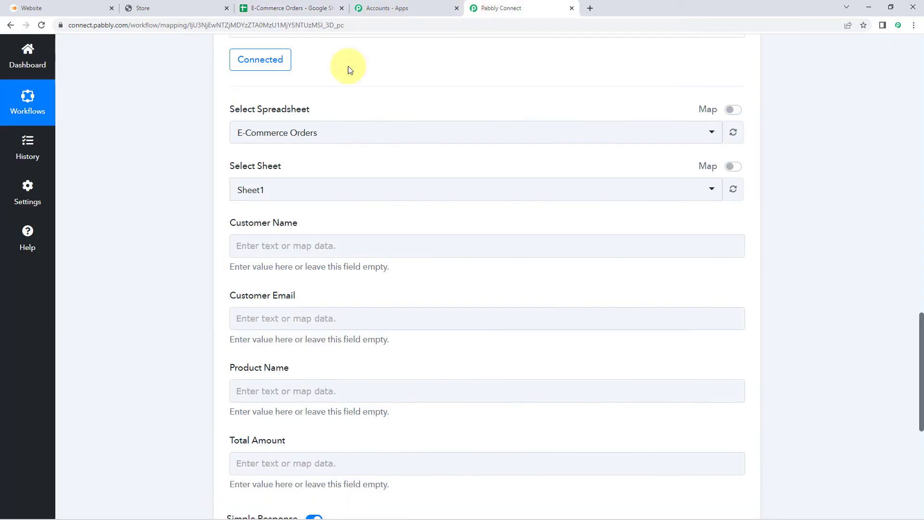
click(284, 190)
click(268, 241)
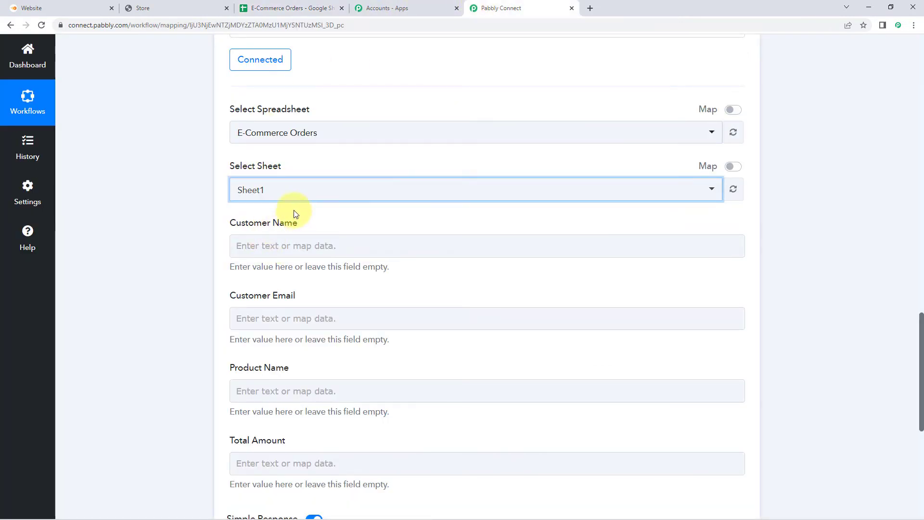
click(280, 6)
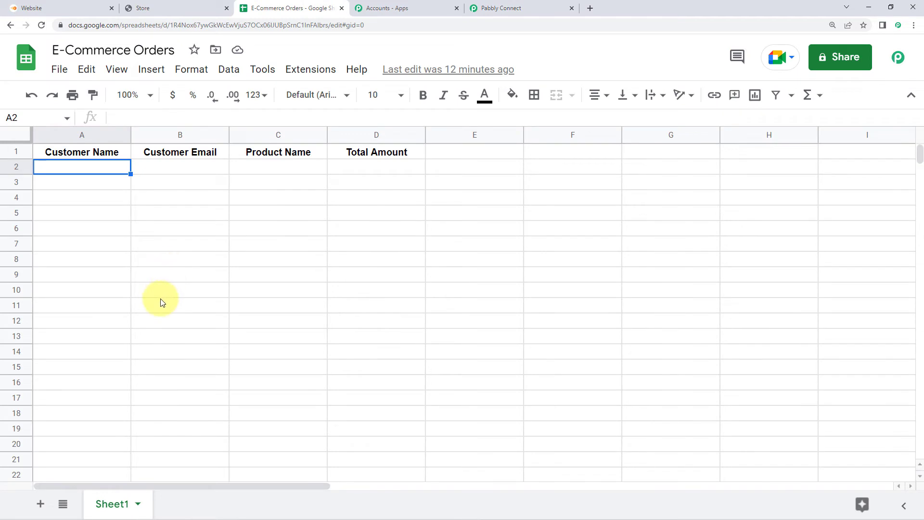
click(510, 5)
click(283, 198)
click(220, 206)
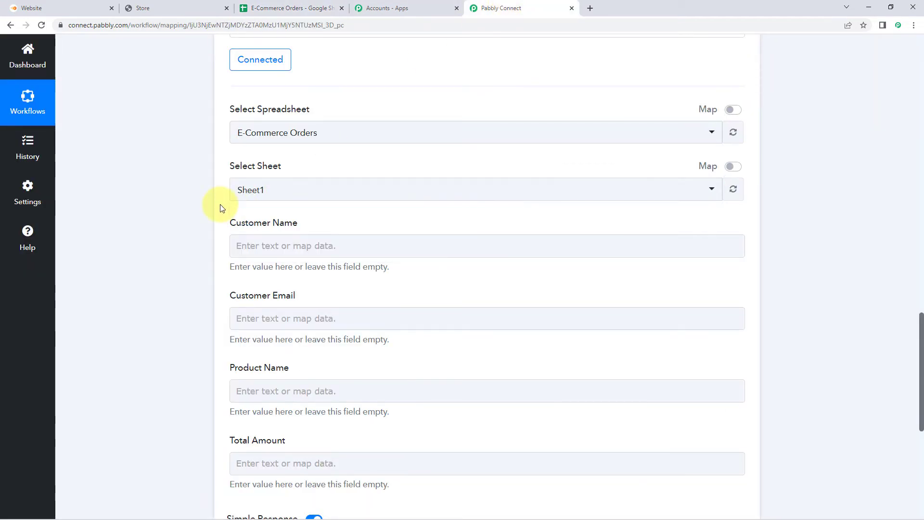
- Compare the step's column fields with the sheet's Customer Name header and focus Customer Name
scroll(220, 206, down, 1)
scroll(193, 190, down, 2)
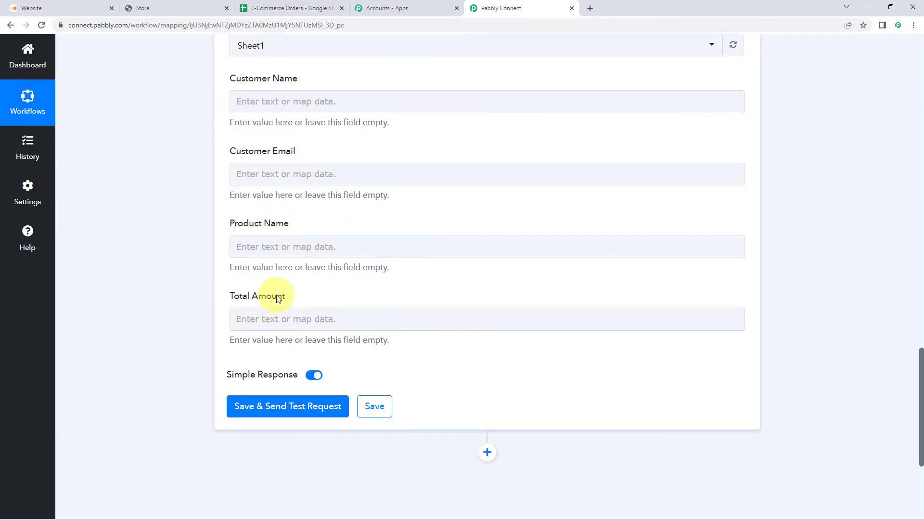
click(310, 6)
click(101, 150)
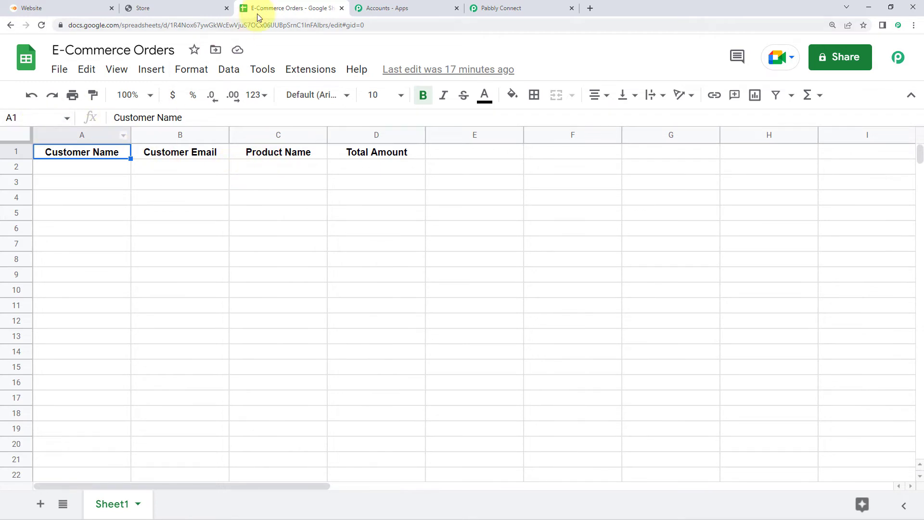
click(513, 8)
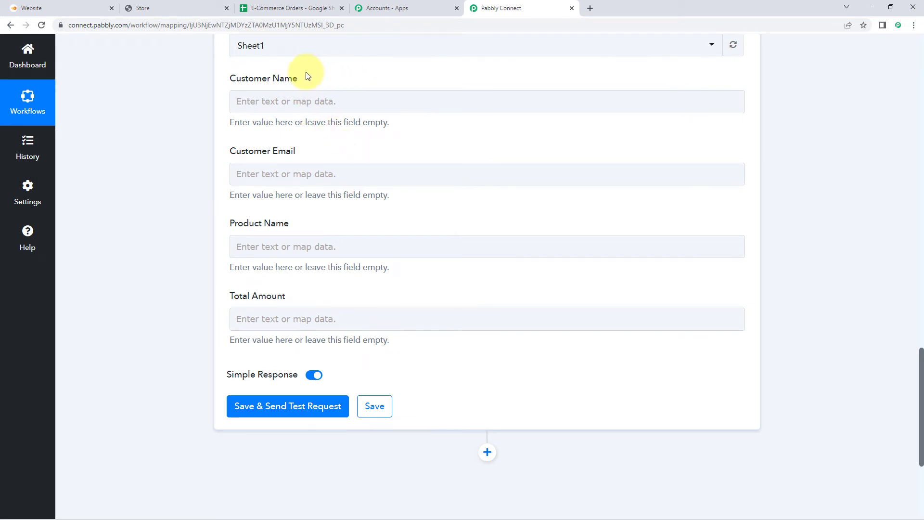
click(291, 99)
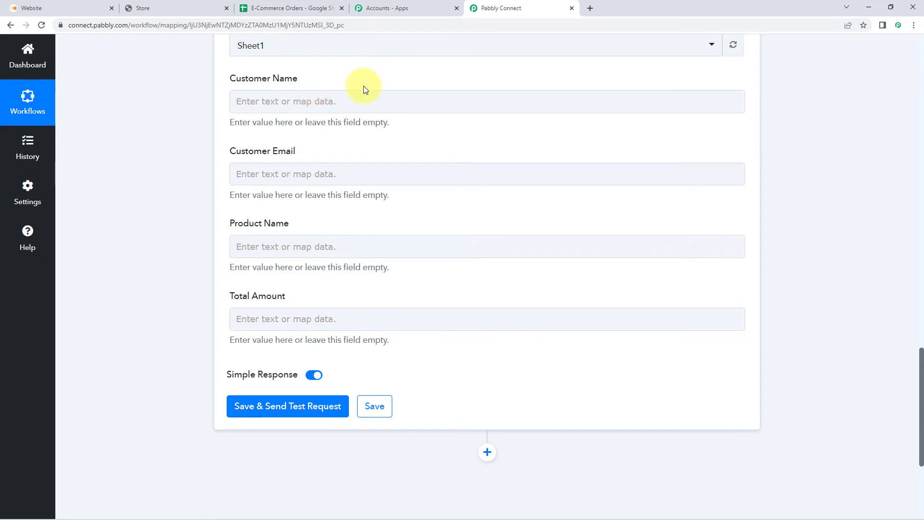
scroll(373, 90, up, 12)
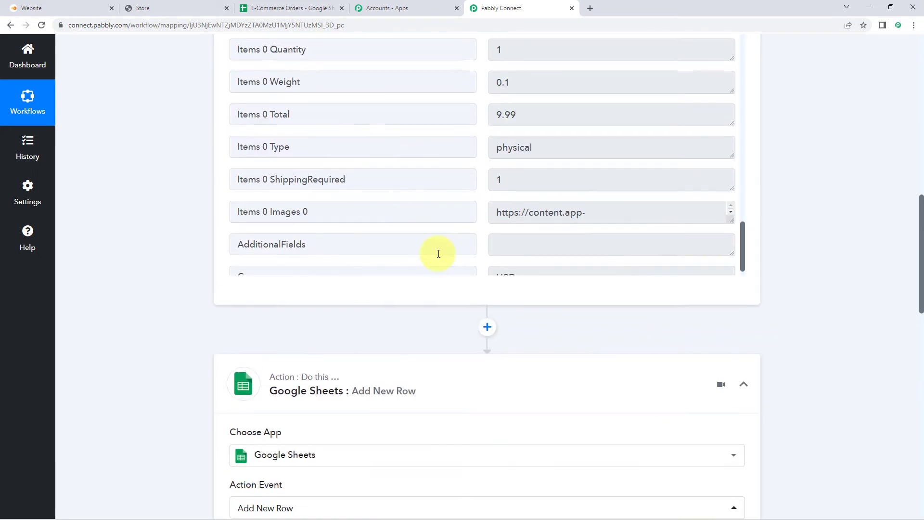
scroll(810, 198, up, 2)
scroll(490, 214, up, 12)
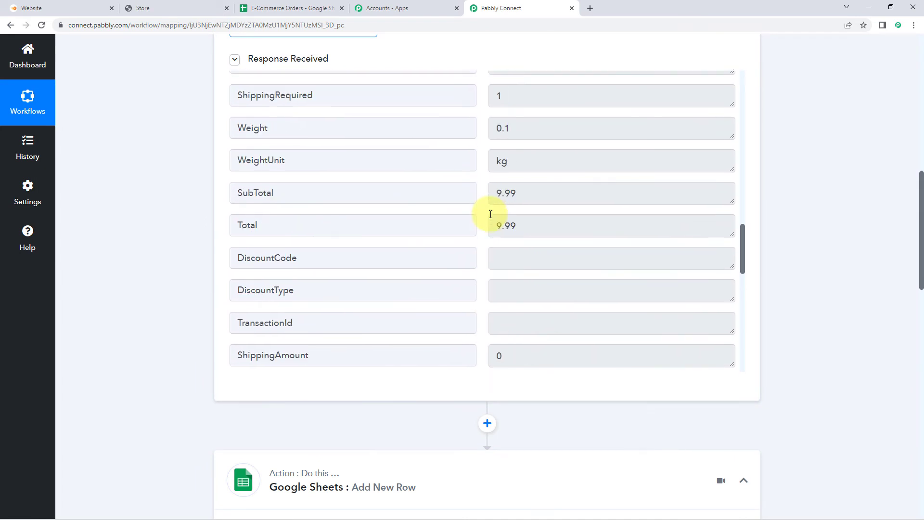
scroll(490, 213, up, 15)
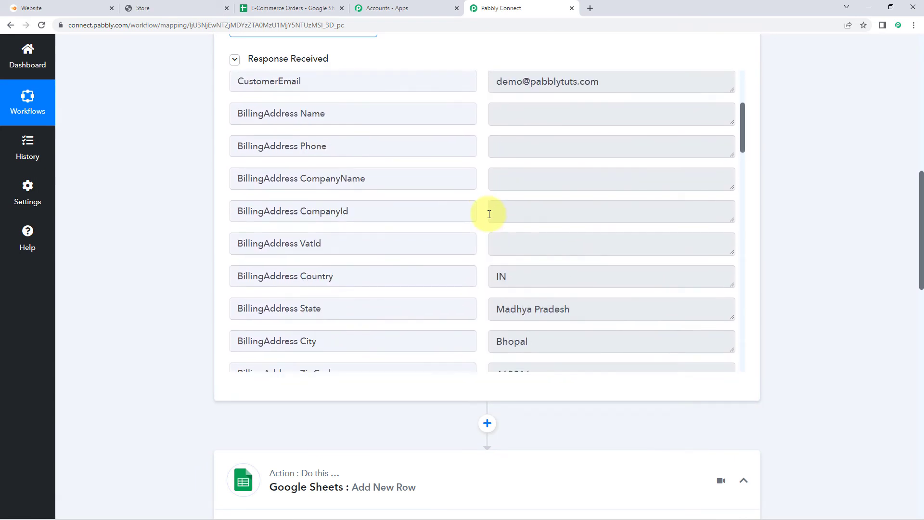
scroll(490, 214, up, 1)
mouse_move(563, 239)
mouse_down()
mouse_move(475, 239)
mouse_move(572, 248)
mouse_up()
click(476, 240)
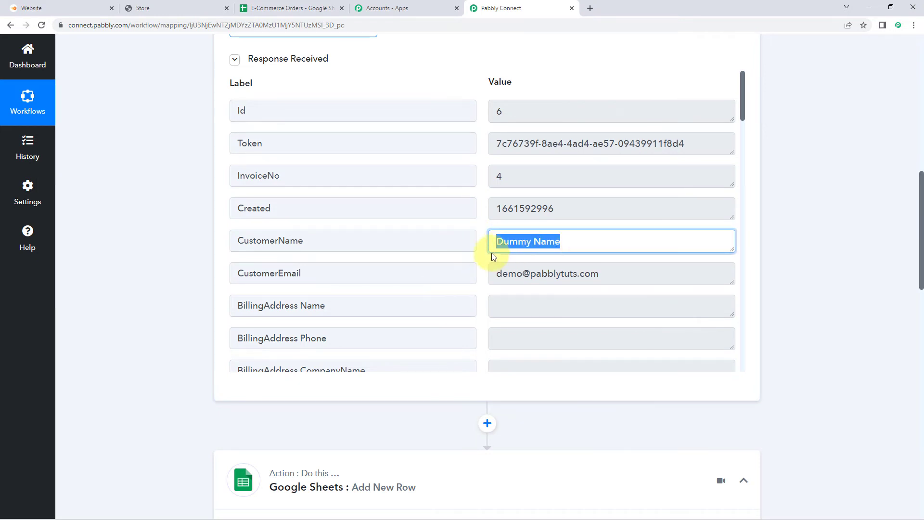
click(181, 213)
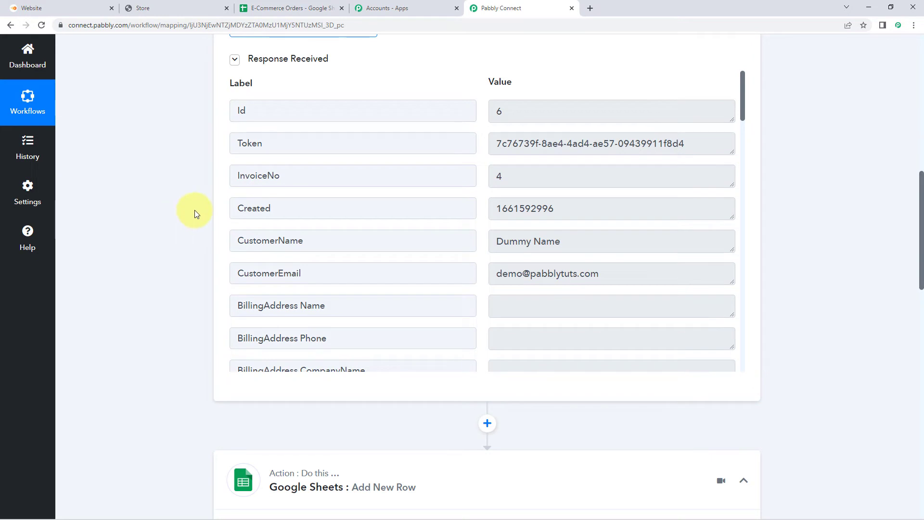
scroll(194, 210, down, 13)
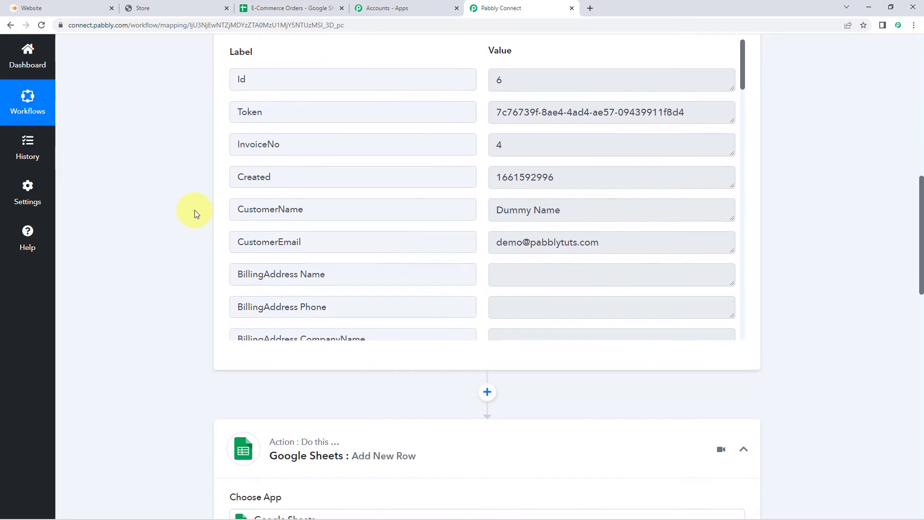
click(303, 197)
click(194, 202)
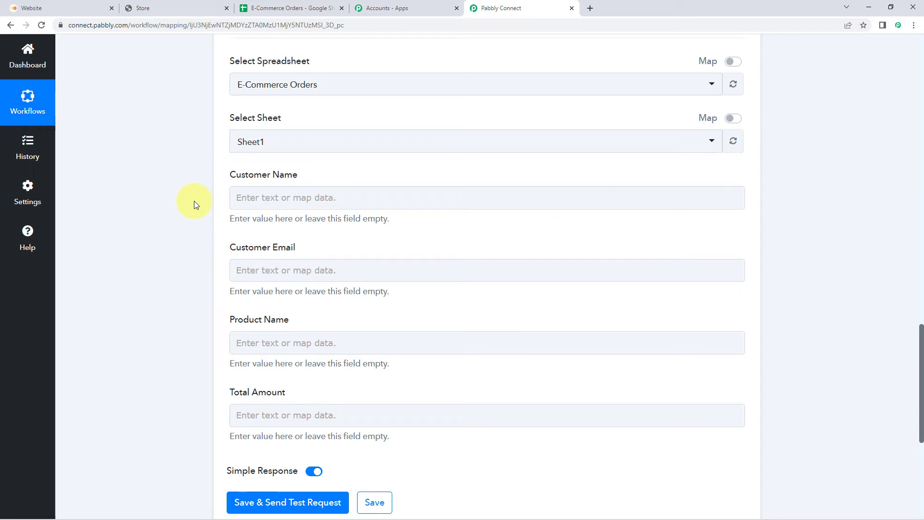
- Map InstantPage's CustomerName into the Customer Name field
click(289, 198)
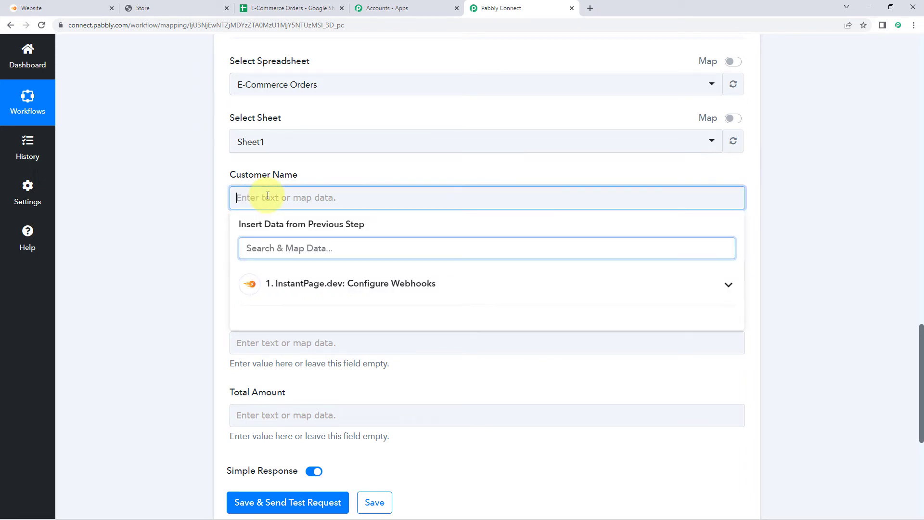
click(303, 287)
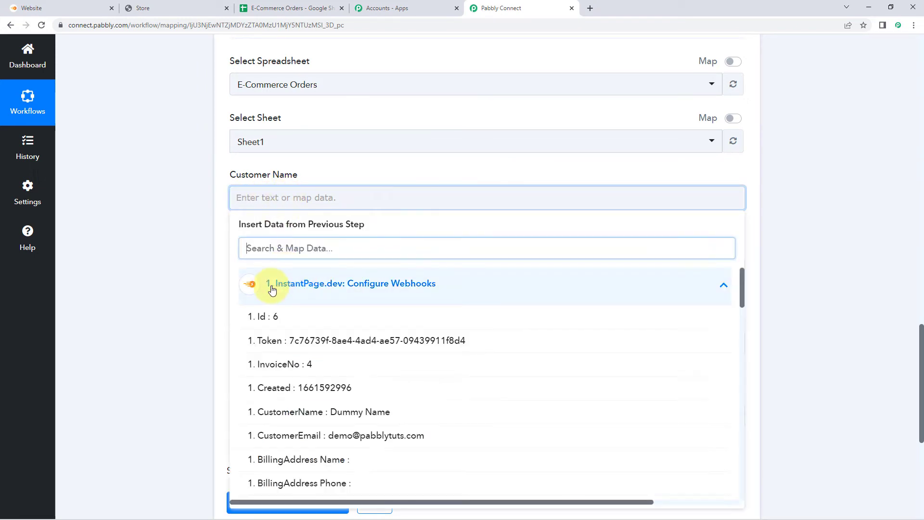
scroll(181, 290, down, 2)
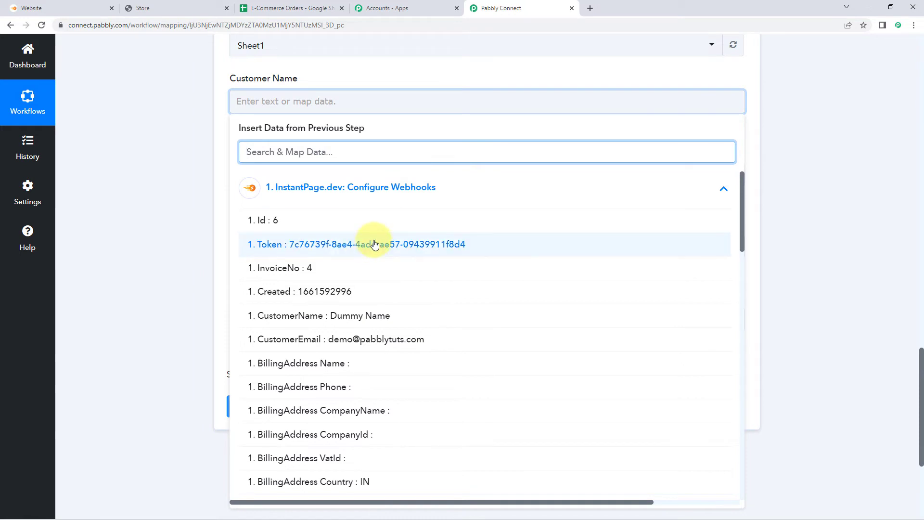
click(304, 319)
click(189, 159)
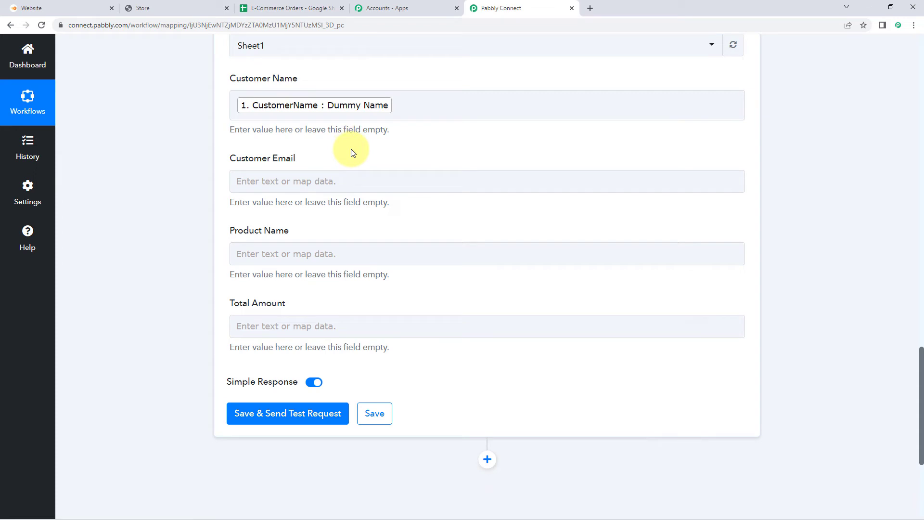
- Map InstantPage's CustomerEmail into the Customer Email field
scroll(272, 137, down, 1)
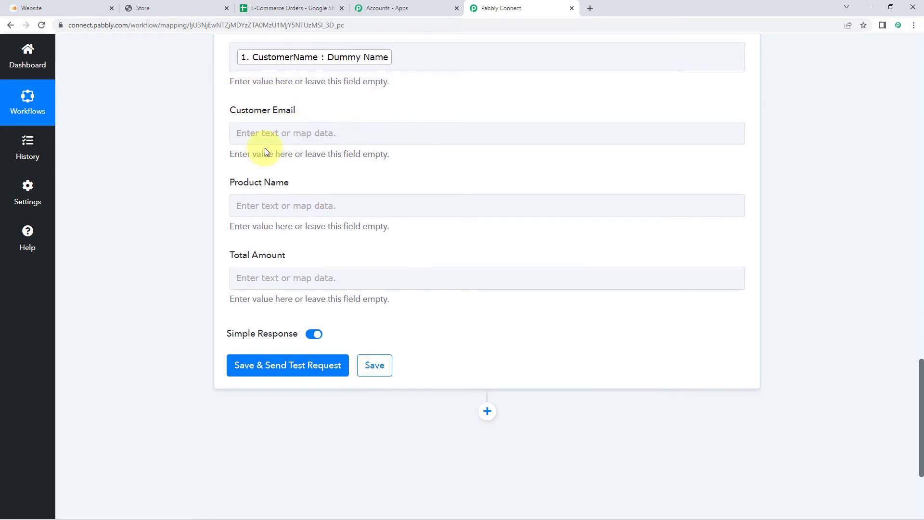
scroll(452, 145, up, 10)
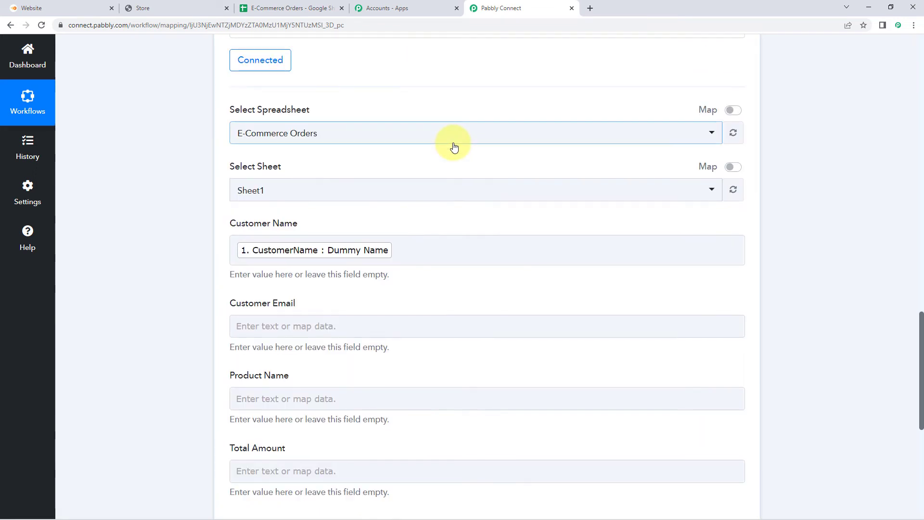
scroll(460, 159, up, 5)
drag(593, 269, 615, 277)
click(464, 270)
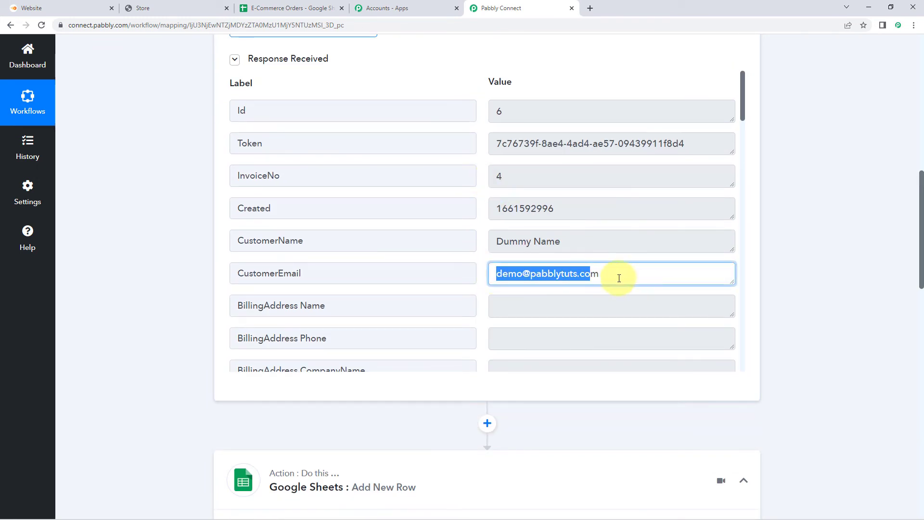
scroll(176, 283, down, 13)
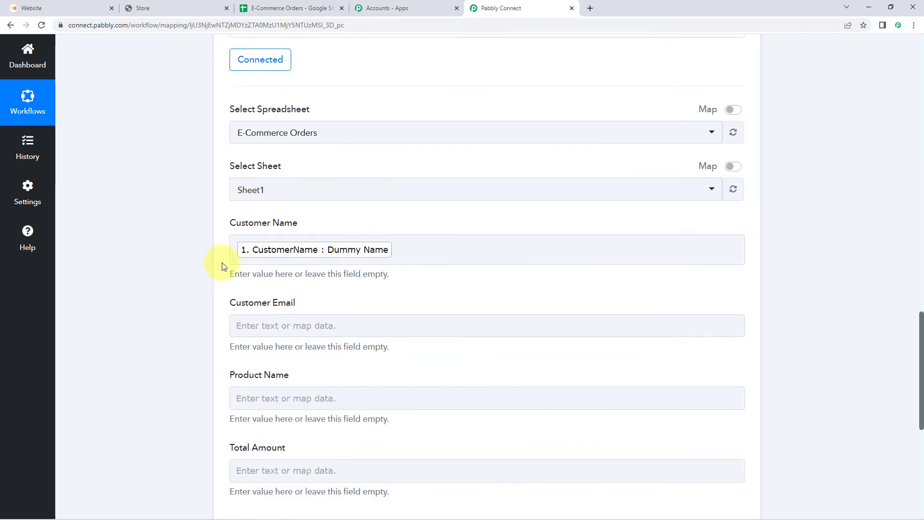
scroll(179, 309, down, 2)
click(243, 229)
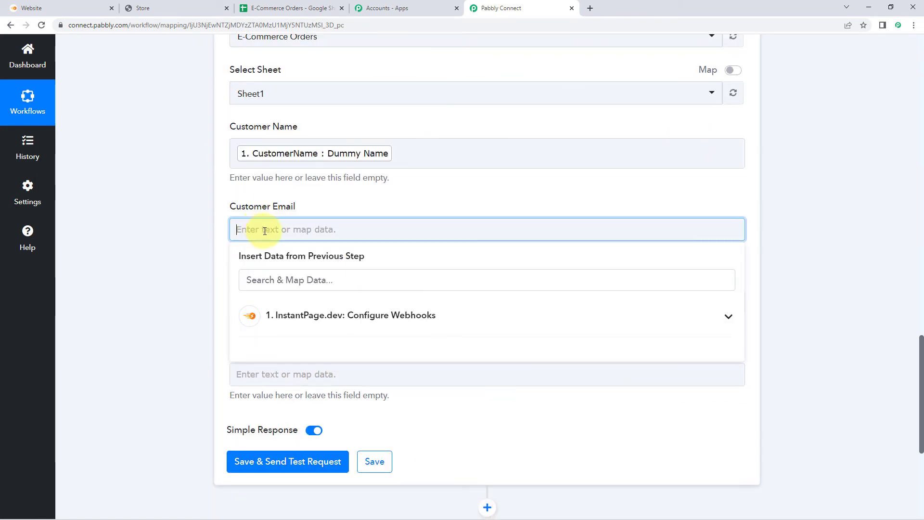
click(276, 320)
scroll(209, 310, down, 3)
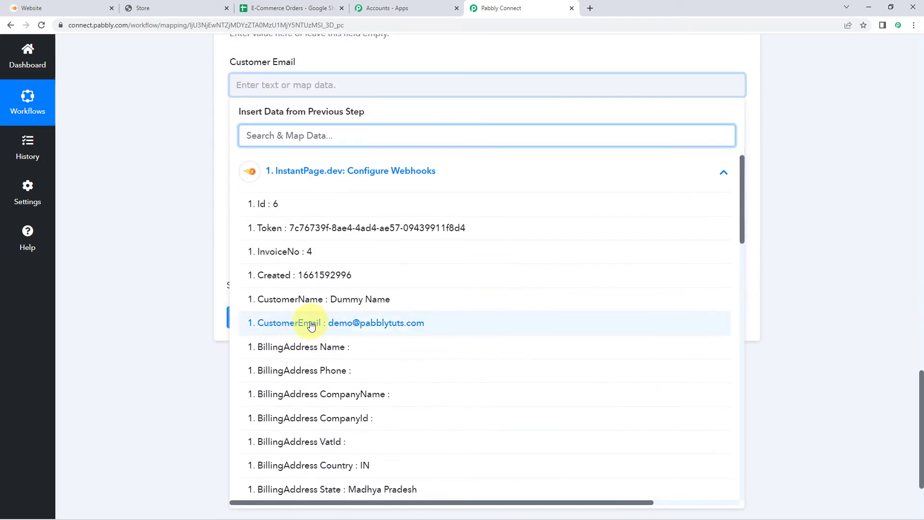
click(316, 324)
click(196, 210)
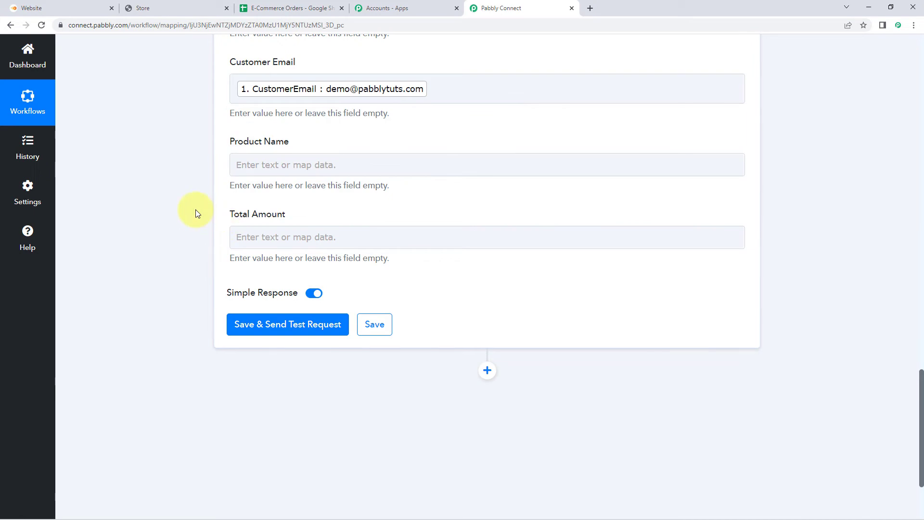
scroll(196, 213, down, 1)
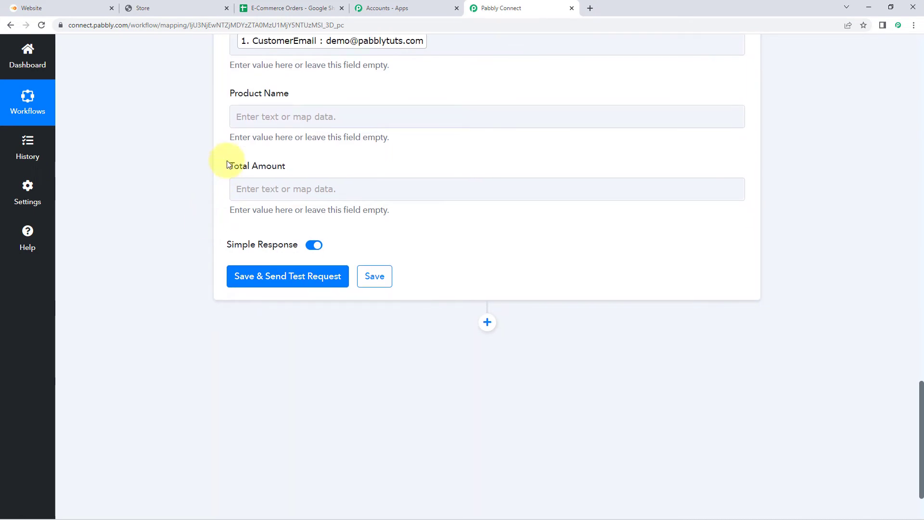
- Map Items 0 Name into Product Name, searching the order data for 'nam'
click(264, 115)
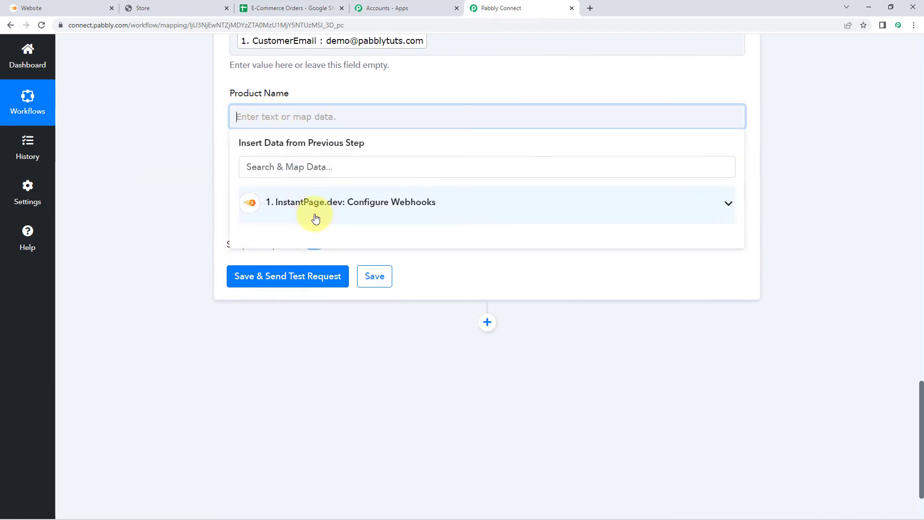
click(314, 214)
scroll(350, 274, down, 3)
scroll(350, 273, down, 10)
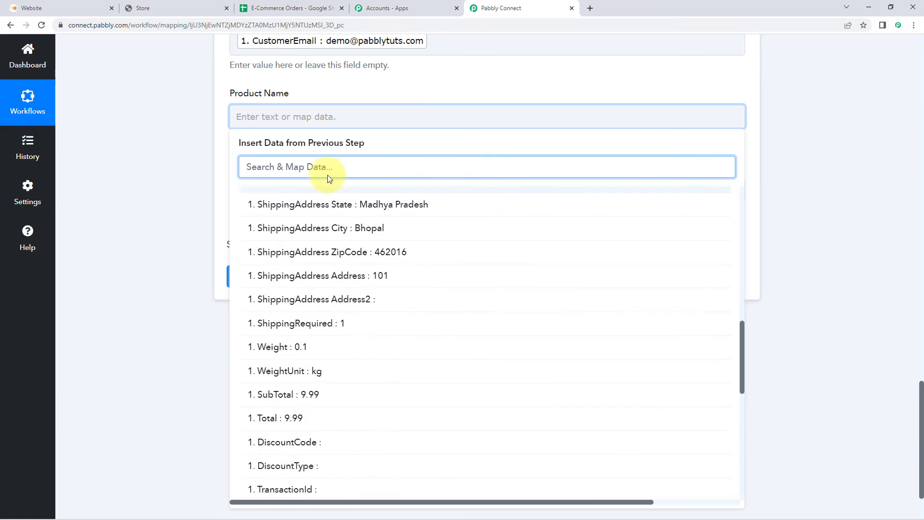
text(nam)
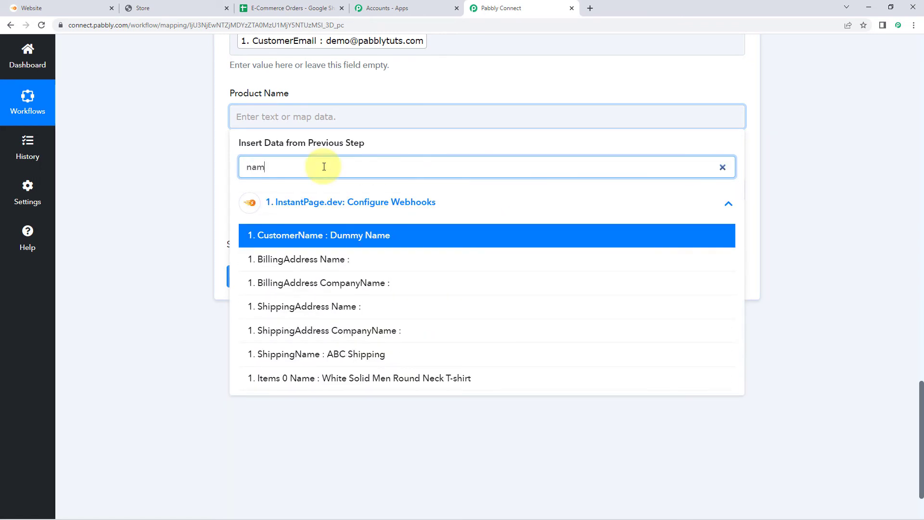
click(341, 383)
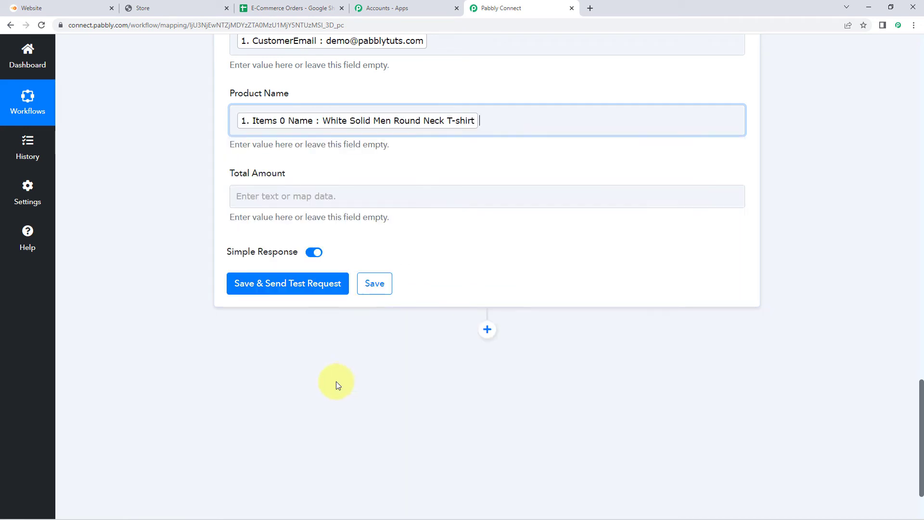
click(200, 205)
- Map Items 0 Total into the Total Amount field
scroll(200, 205, down, 1)
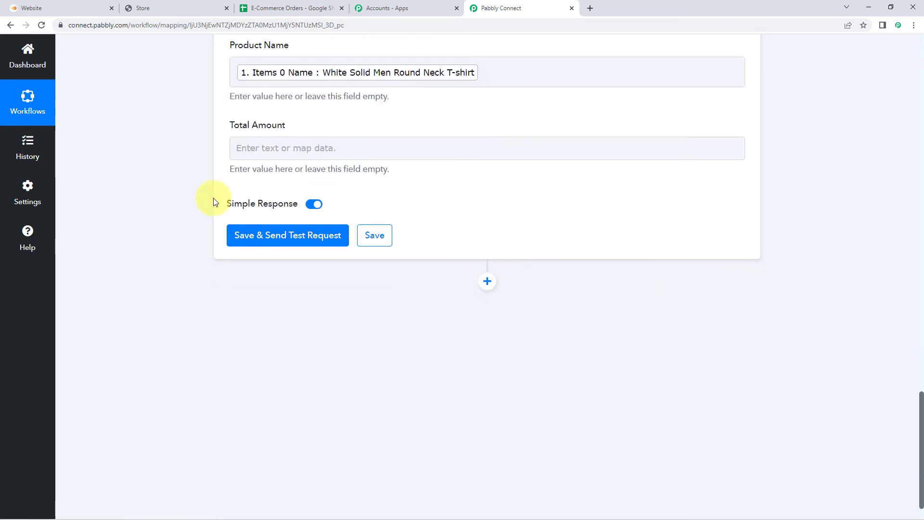
click(267, 147)
click(313, 235)
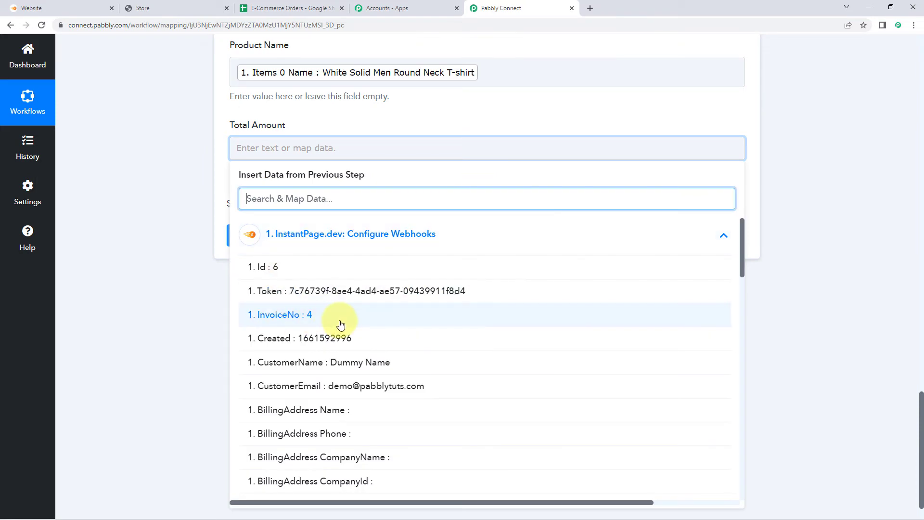
scroll(340, 325, down, 10)
scroll(340, 325, down, 10)
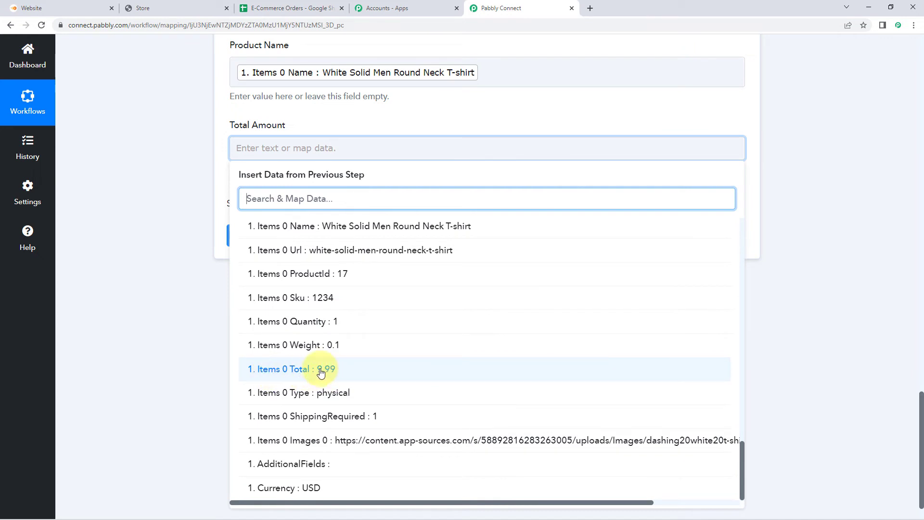
click(321, 373)
click(215, 242)
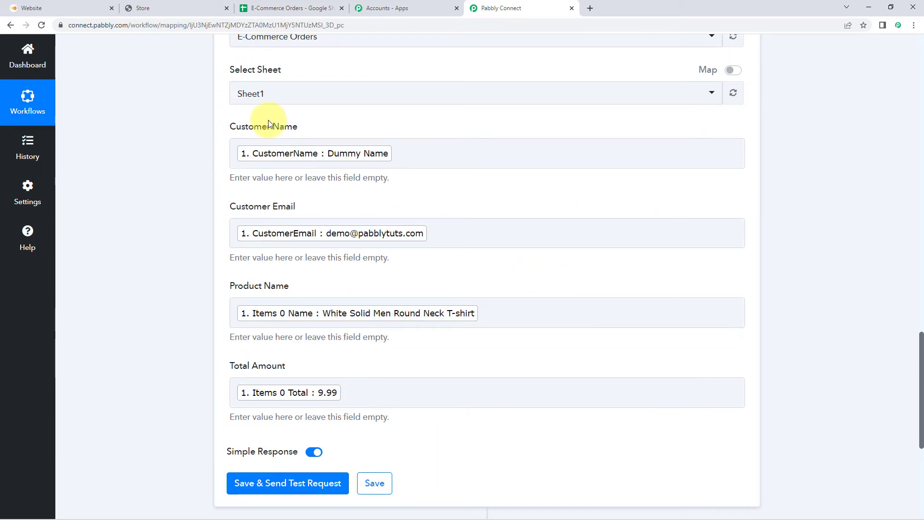
scroll(197, 105, down, 1)
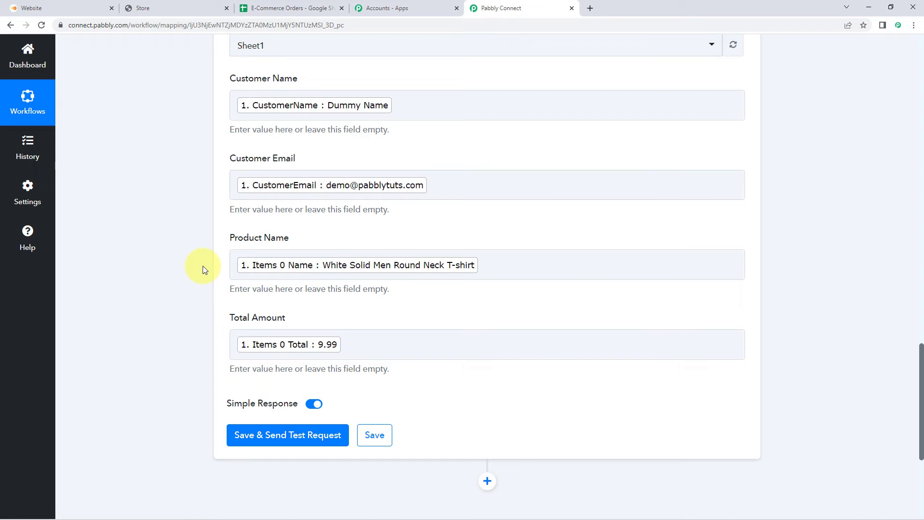
scroll(199, 266, up, 10)
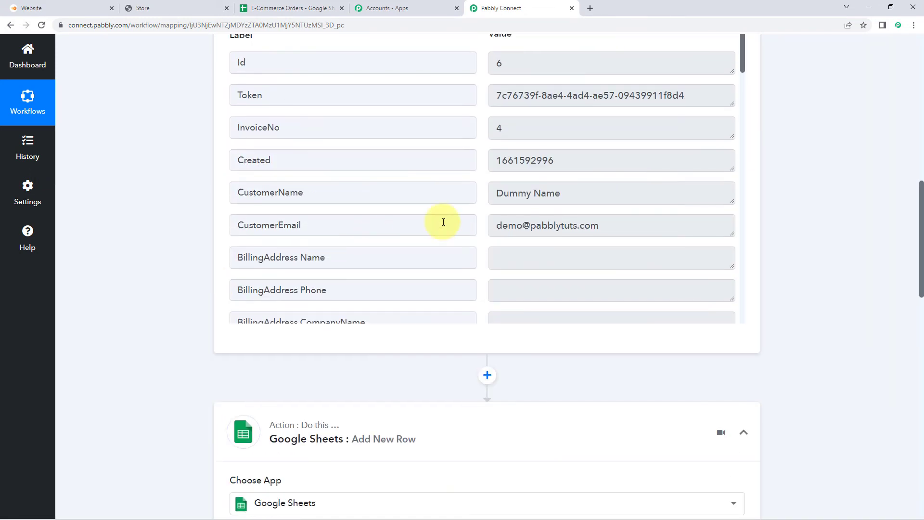
scroll(515, 227, up, 4)
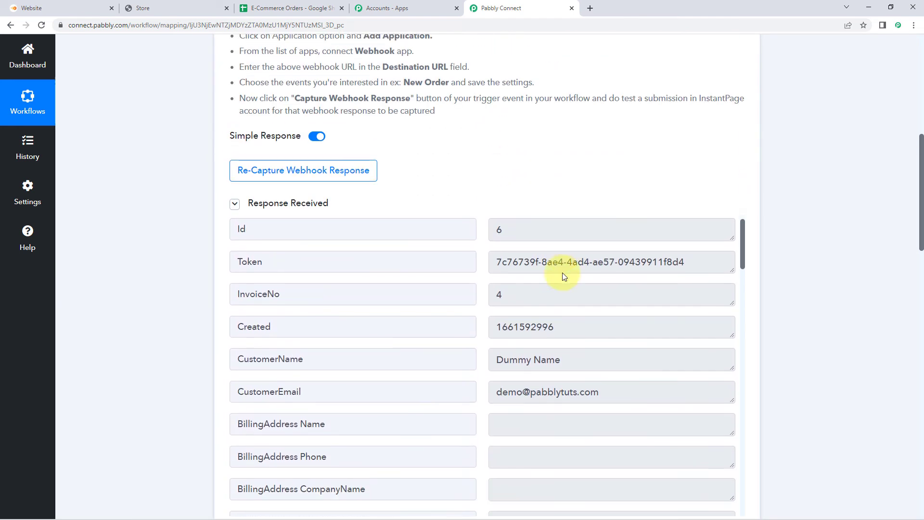
scroll(530, 270, down, 2)
scroll(134, 268, down, 2)
scroll(492, 206, down, 2)
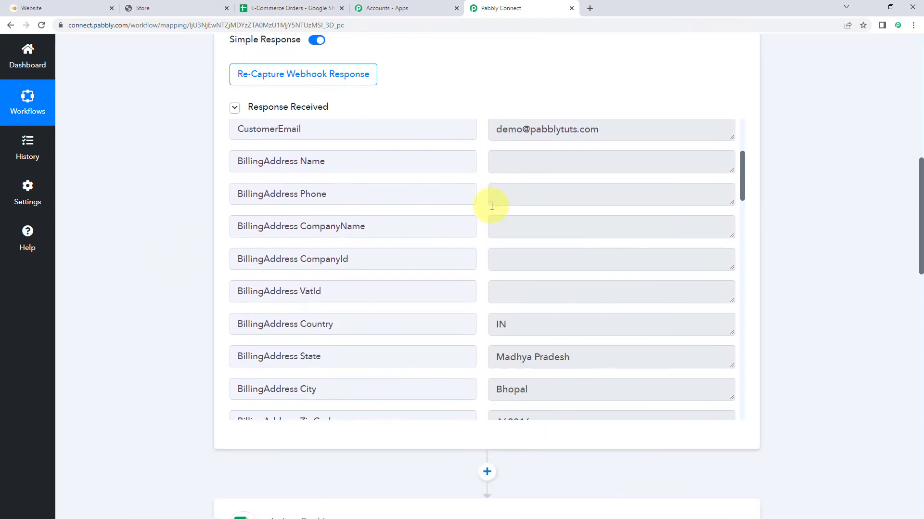
scroll(492, 206, down, 5)
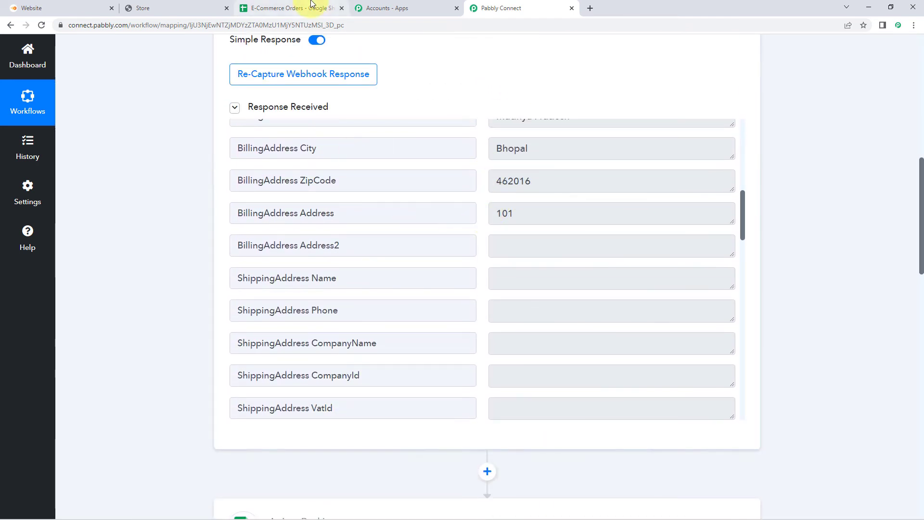
click(310, 6)
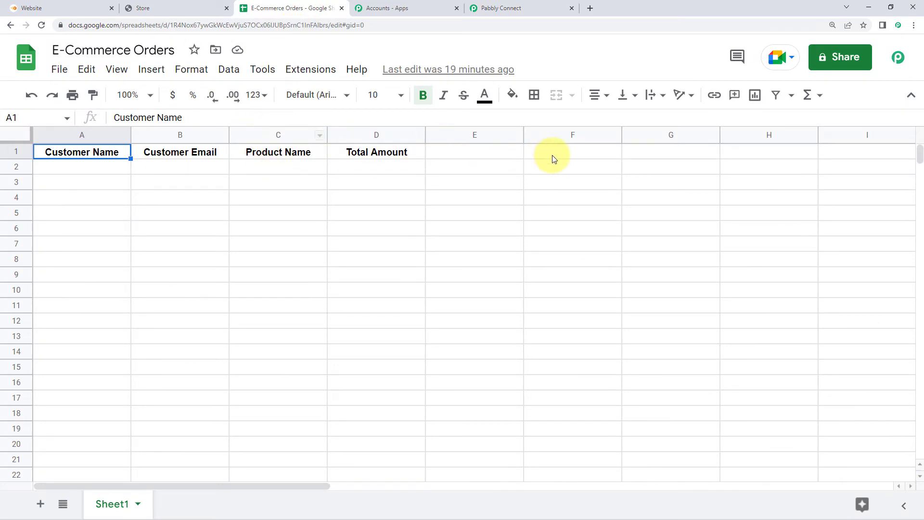
click(520, 6)
scroll(188, 221, down, 8)
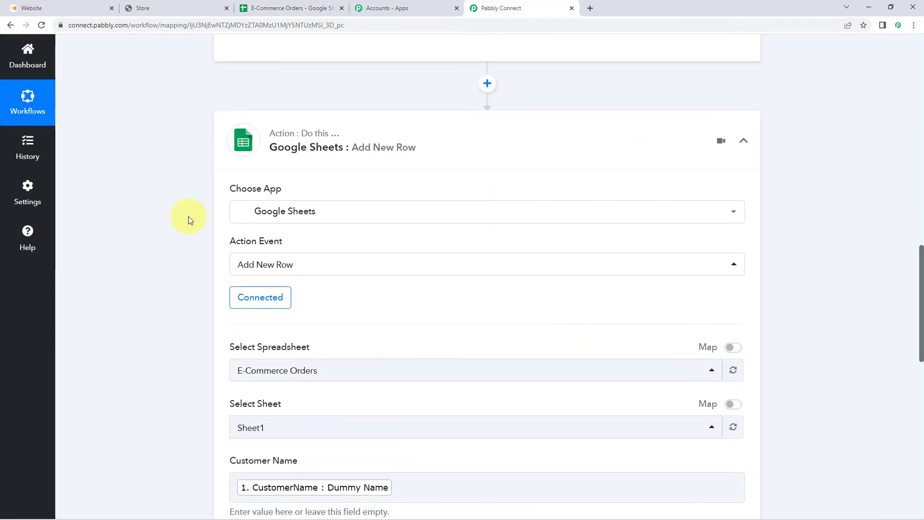
scroll(192, 219, down, 9)
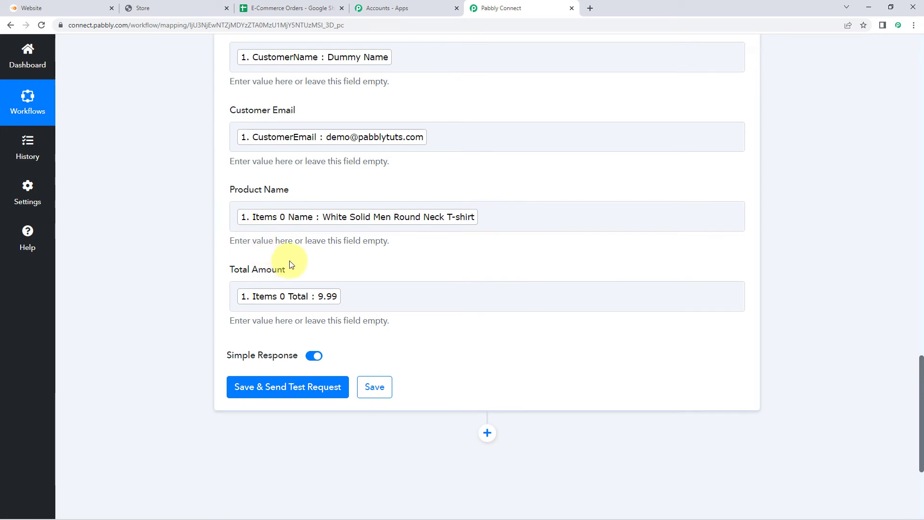
scroll(149, 247, up, 1)
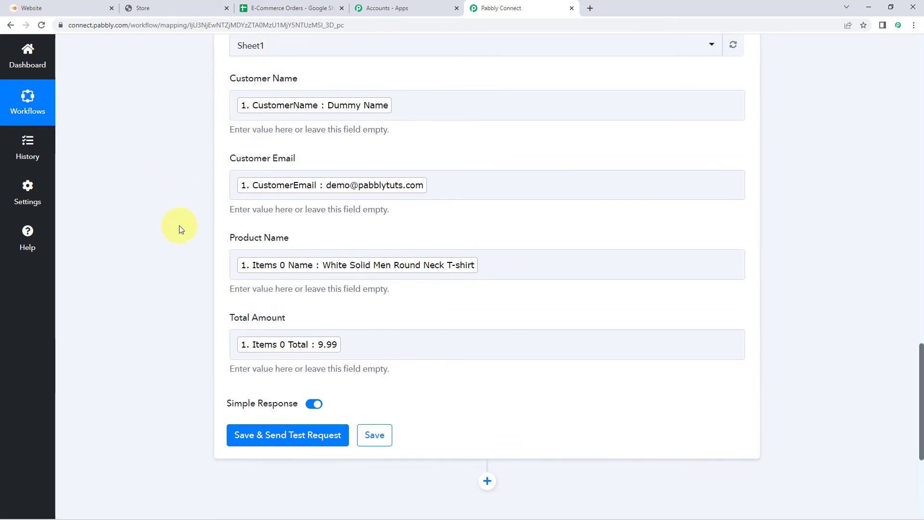
scroll(181, 227, down, 1)
- Save and send a test request, confirming Sheet1!A2:D2 was updated with 4 cells
click(292, 386)
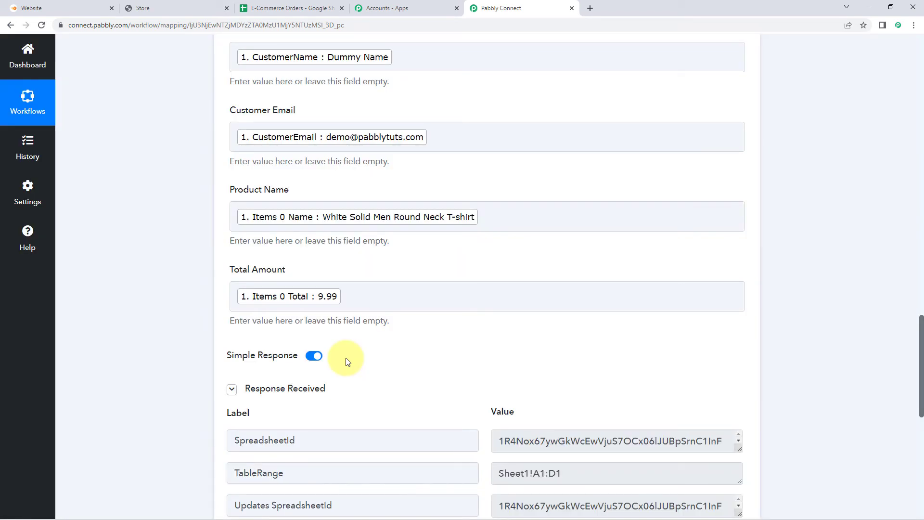
scroll(344, 337, down, 2)
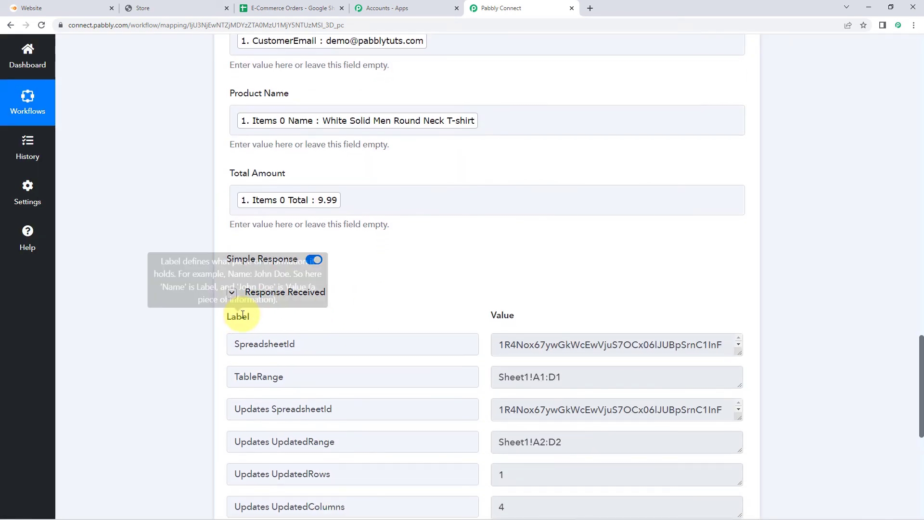
scroll(382, 293, down, 2)
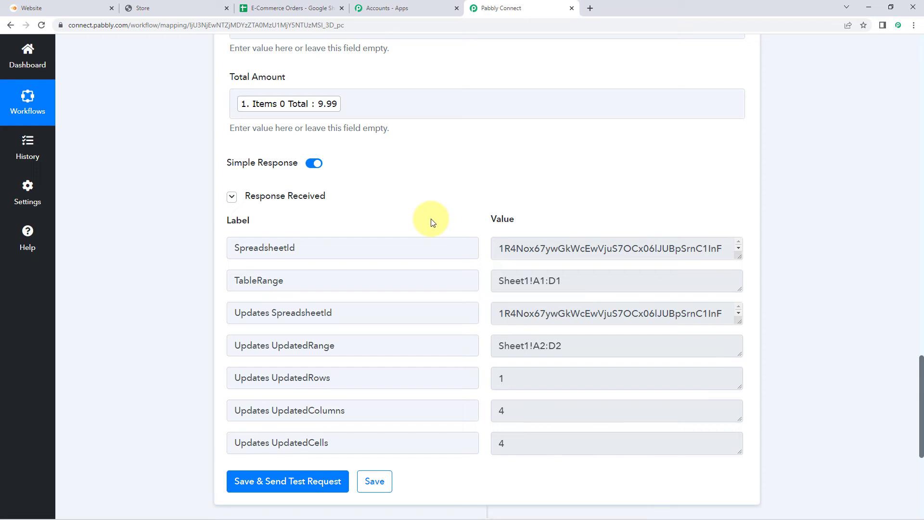
scroll(430, 222, up, 5)
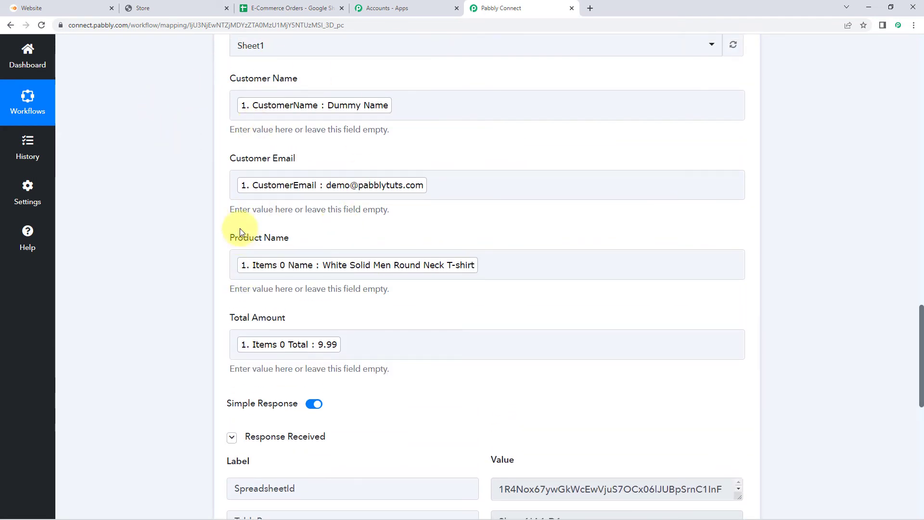
click(175, 6)
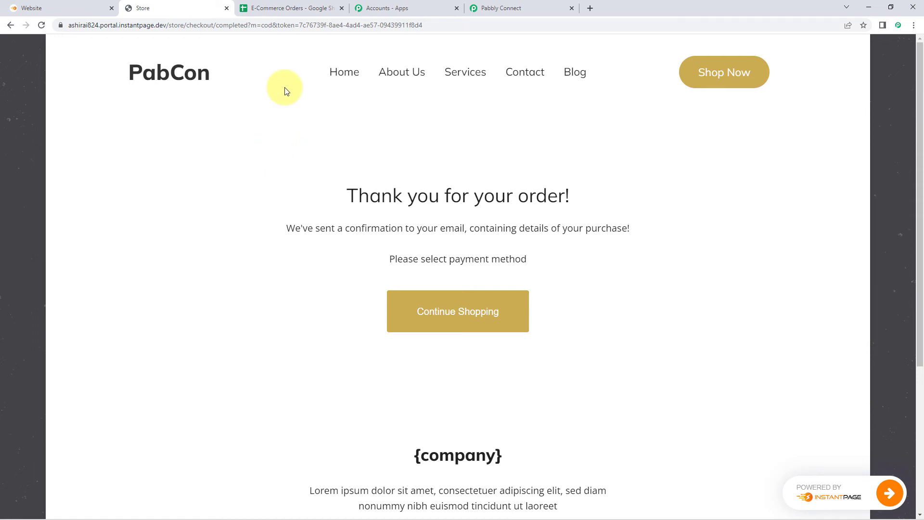
- Unbold row 2 and widen columns B and C to show the full e-mail and product name
click(294, 8)
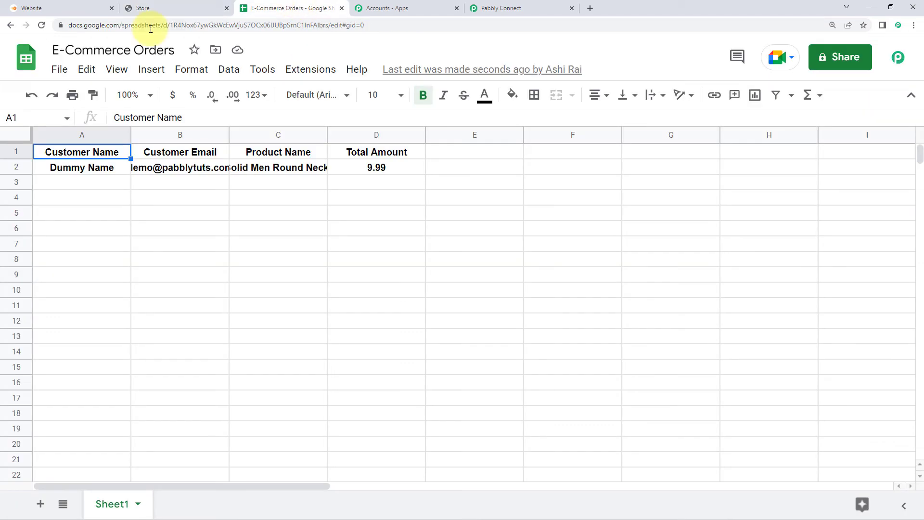
click(16, 167)
key(ctrl+b)
click(103, 182)
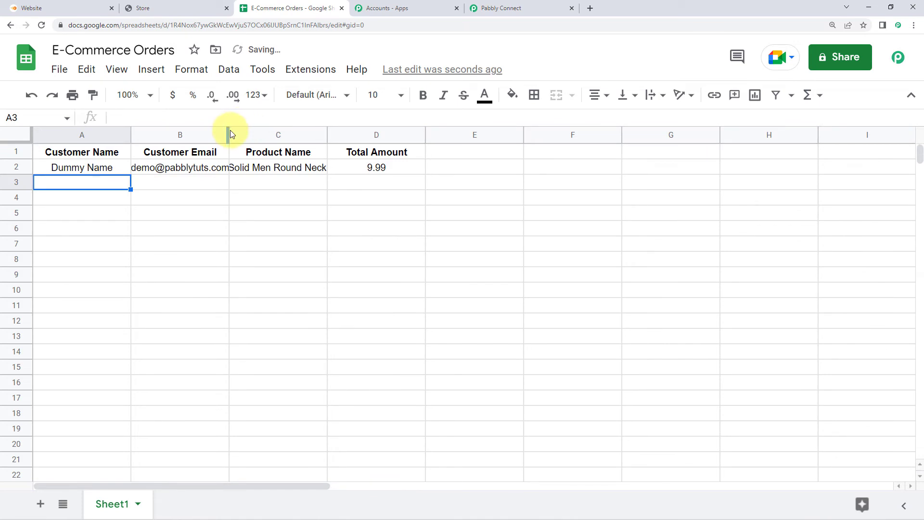
drag(229, 134, 265, 134)
drag(363, 135, 444, 135)
click(95, 172)
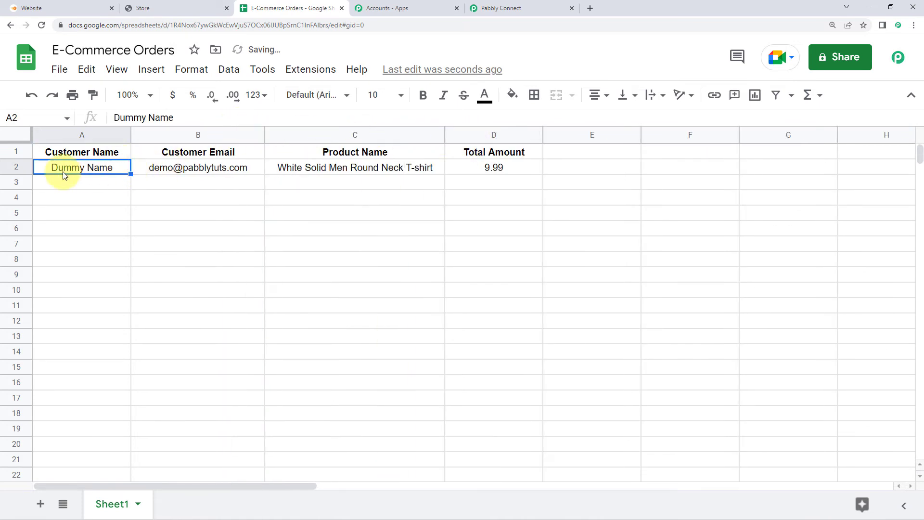
- Compare row 2's cells A2–D2 against the store's order confirmation page
click(174, 6)
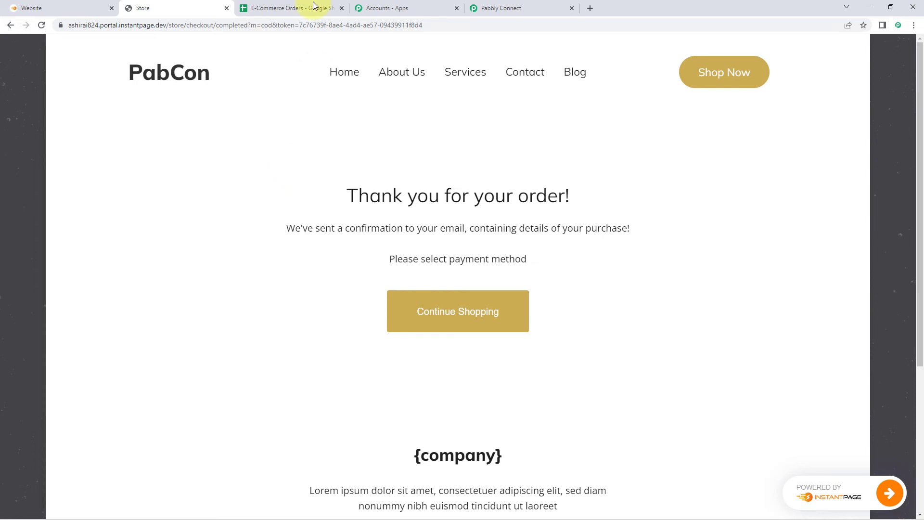
click(298, 8)
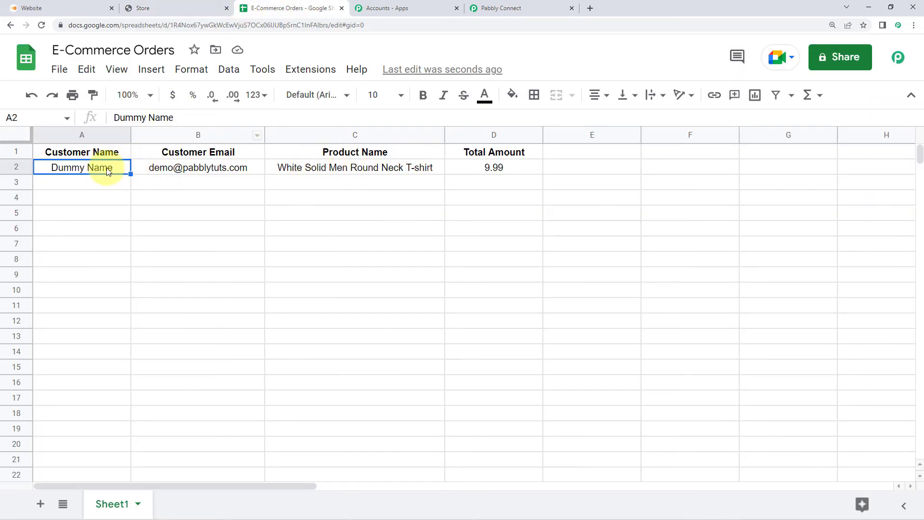
click(193, 174)
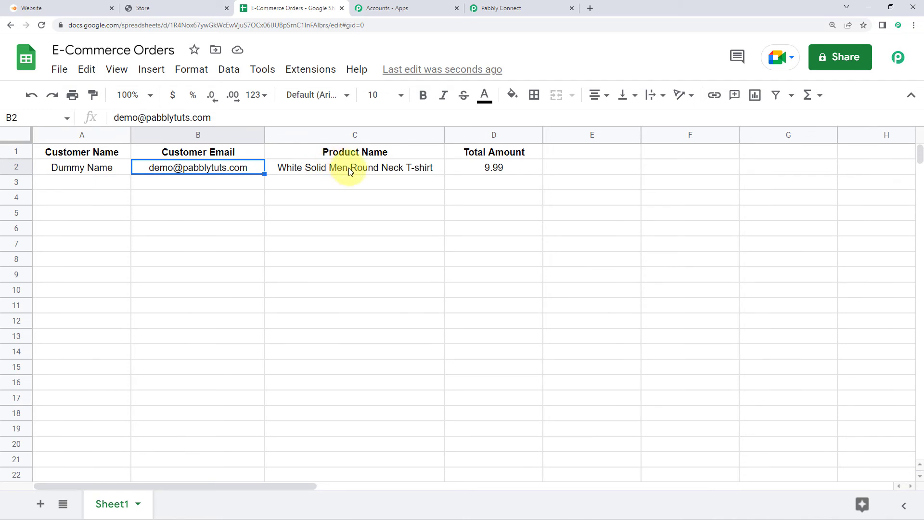
click(377, 168)
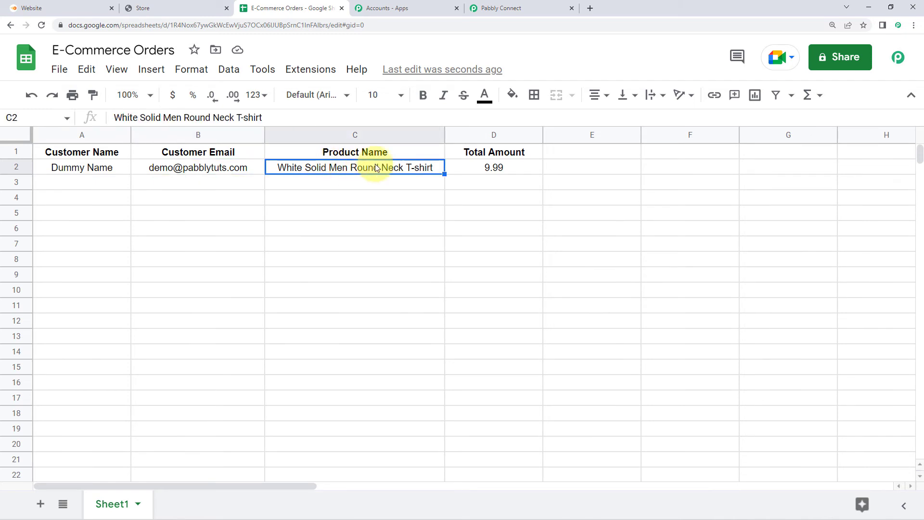
click(486, 165)
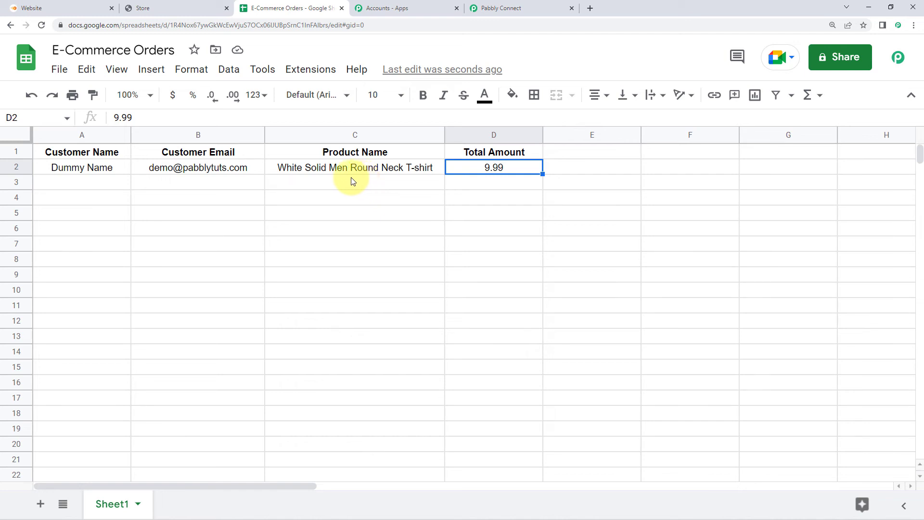
click(91, 170)
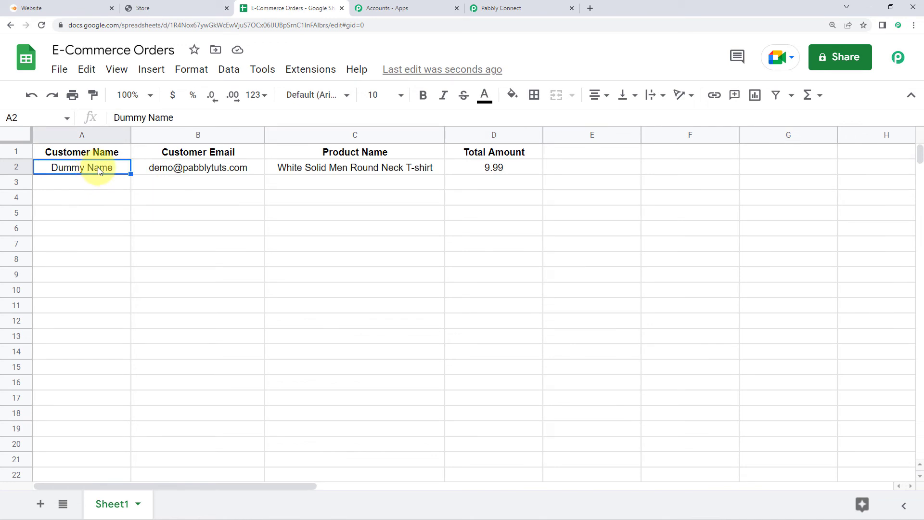
click(137, 7)
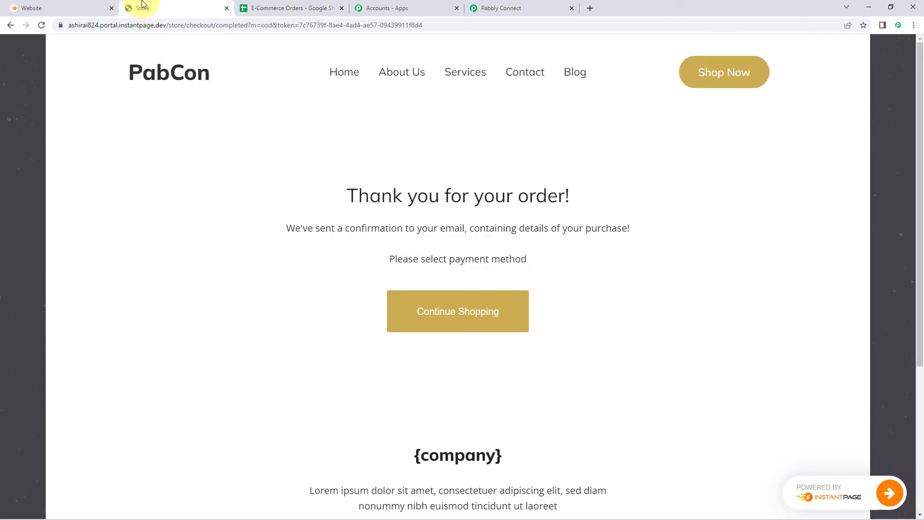
- Start a checkout for the Yoga for Experts product from the PabCon store
click(185, 77)
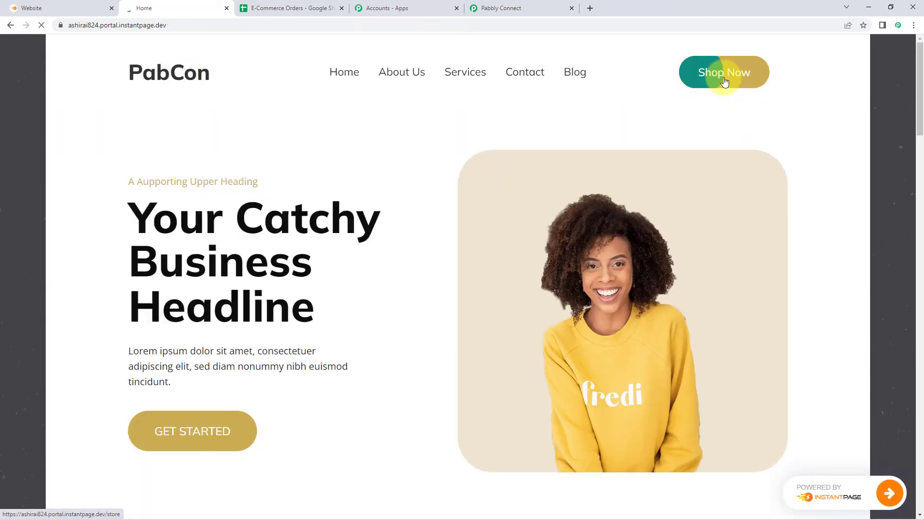
click(724, 82)
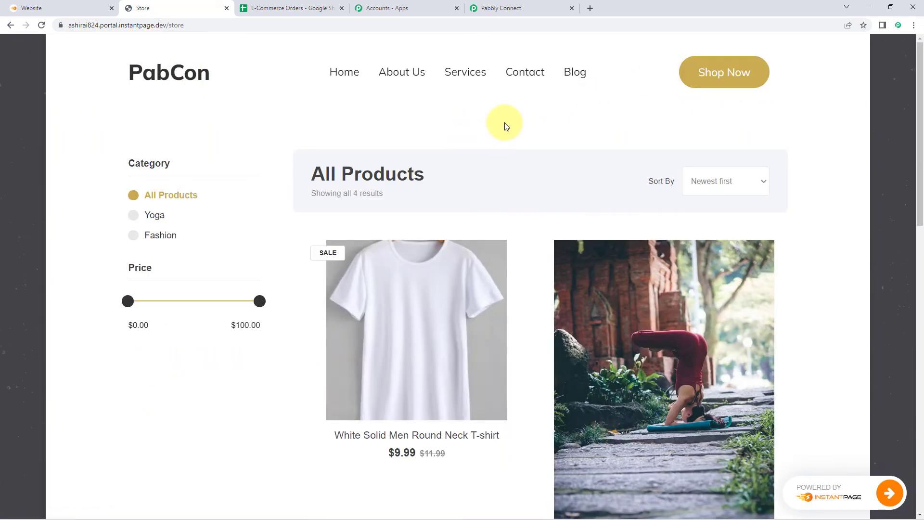
scroll(505, 123, down, 7)
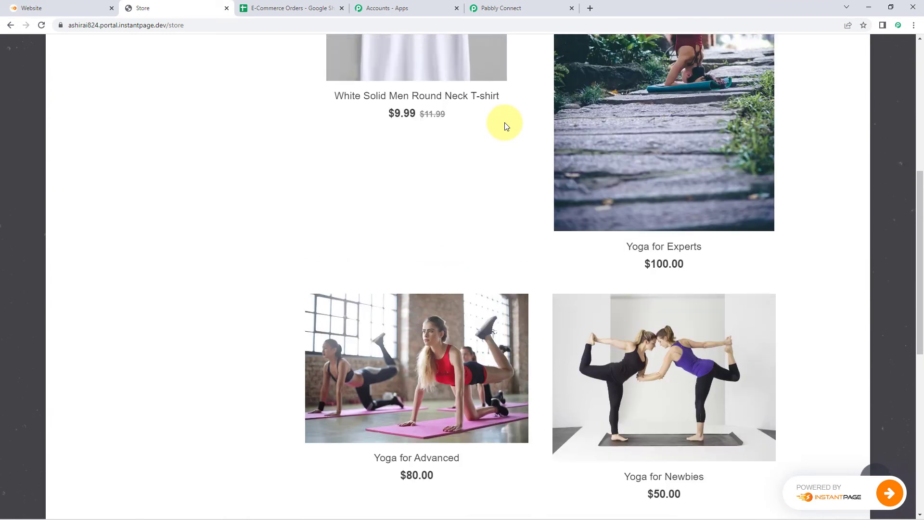
scroll(505, 127, up, 1)
click(680, 298)
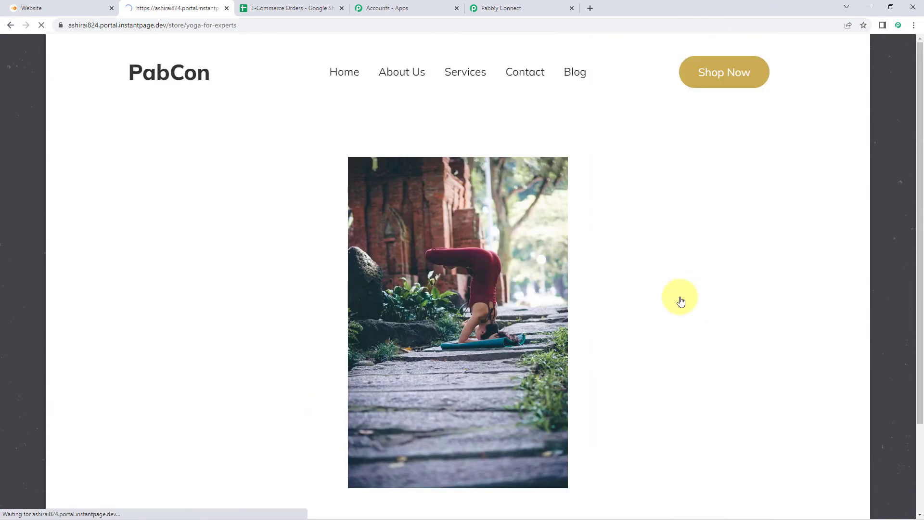
scroll(656, 249, down, 6)
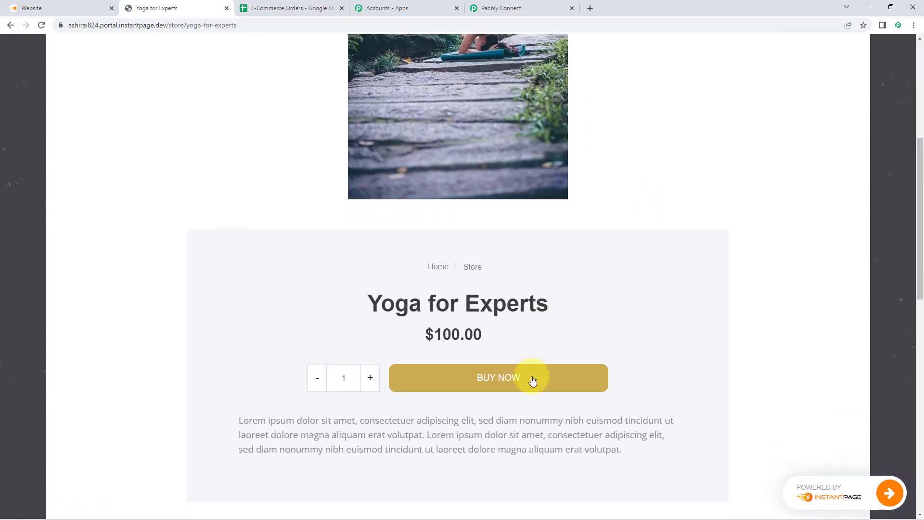
click(532, 379)
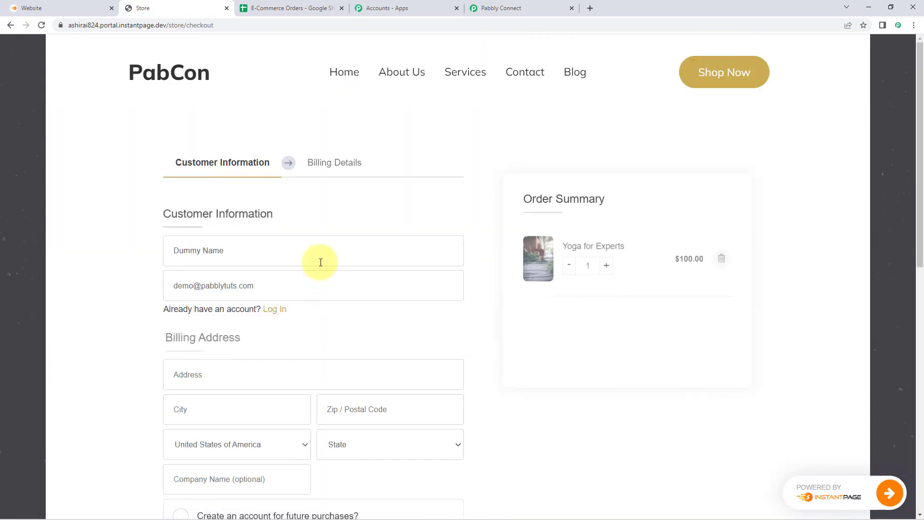
- Replace the customer name with the test customer's full name and enter the admin e-mail address
triple_click(275, 241)
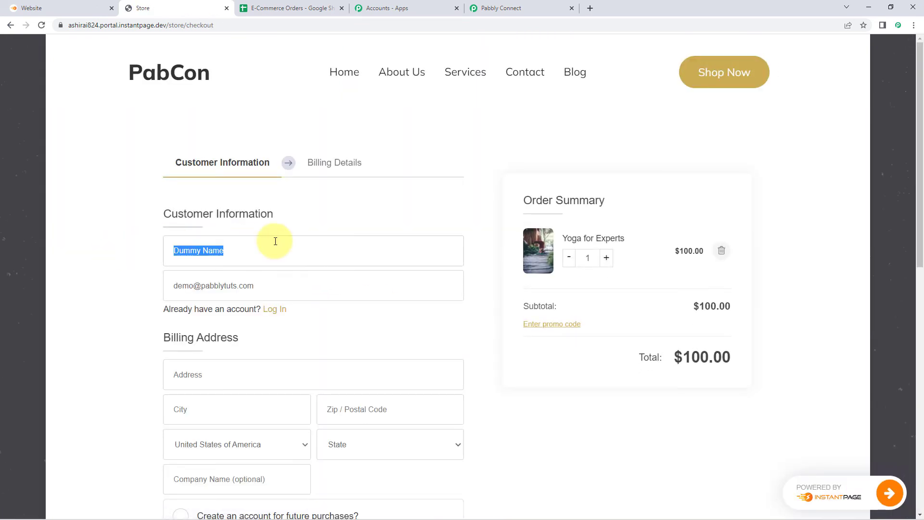
text(Test)
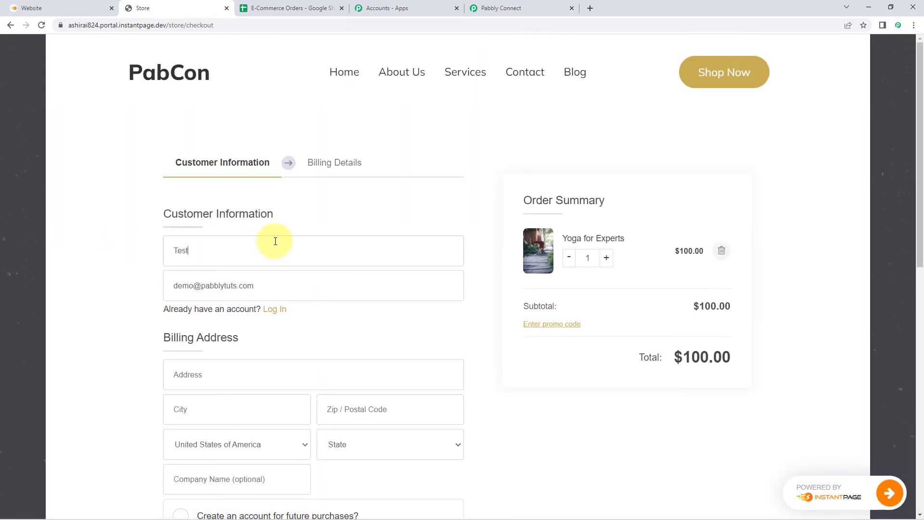
text( Dummy)
key(Tab)
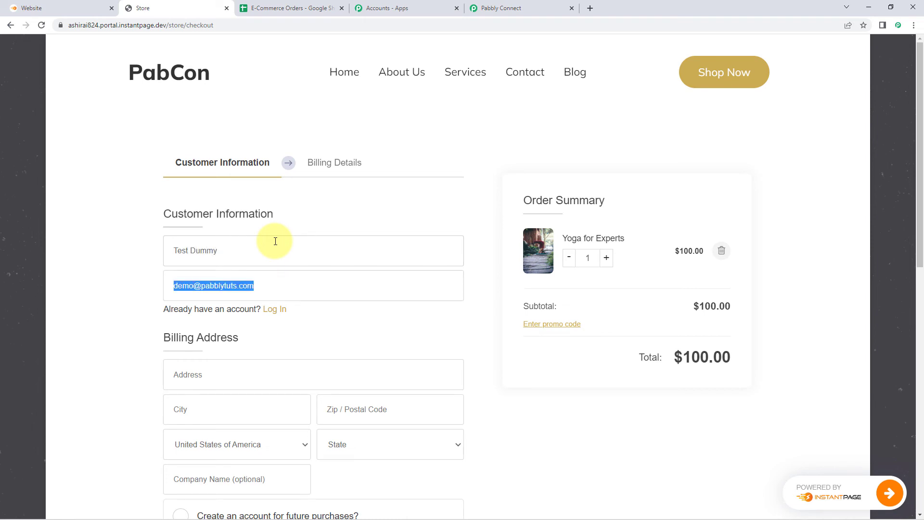
text(ad,mi)
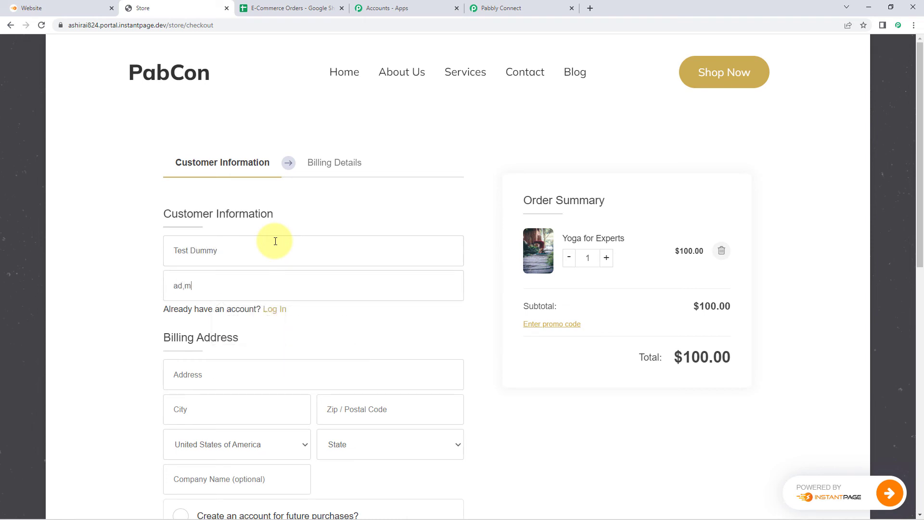
key(BackSpace)
key(BackSpace)
key(Down)
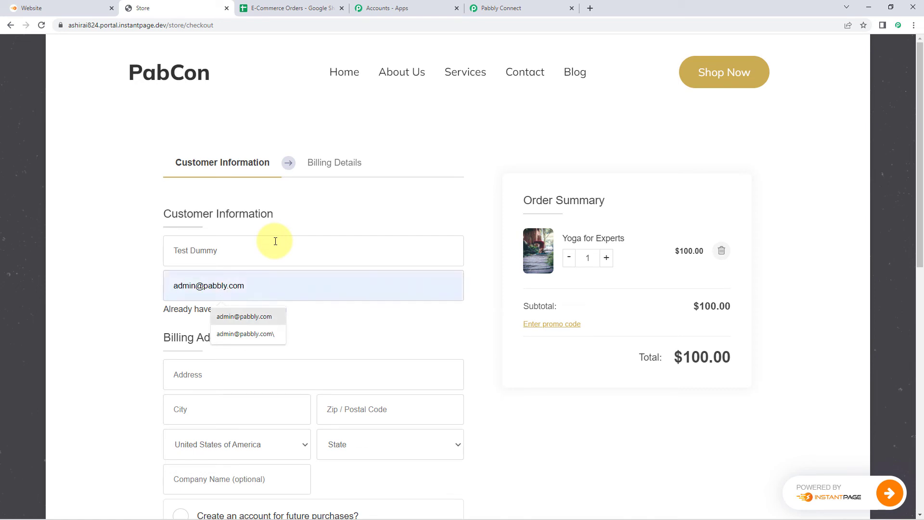
key(BackSpace)
key(BackSpace)
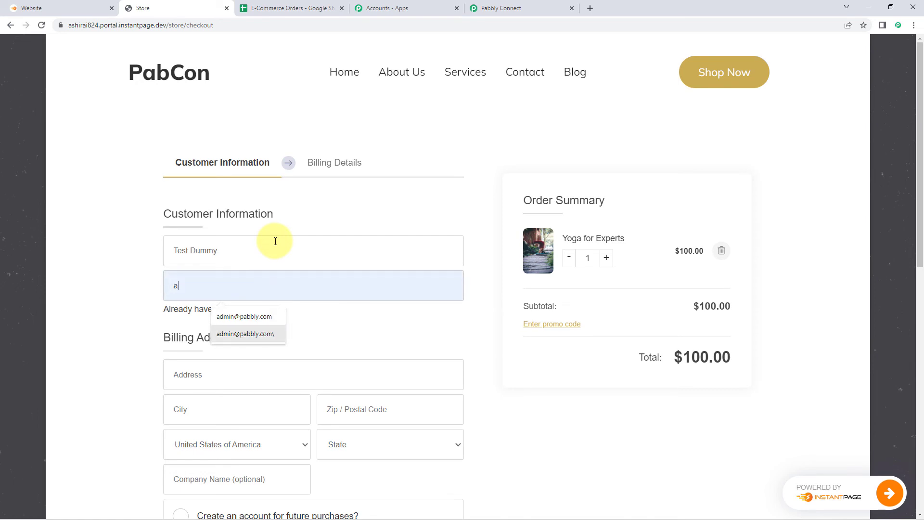
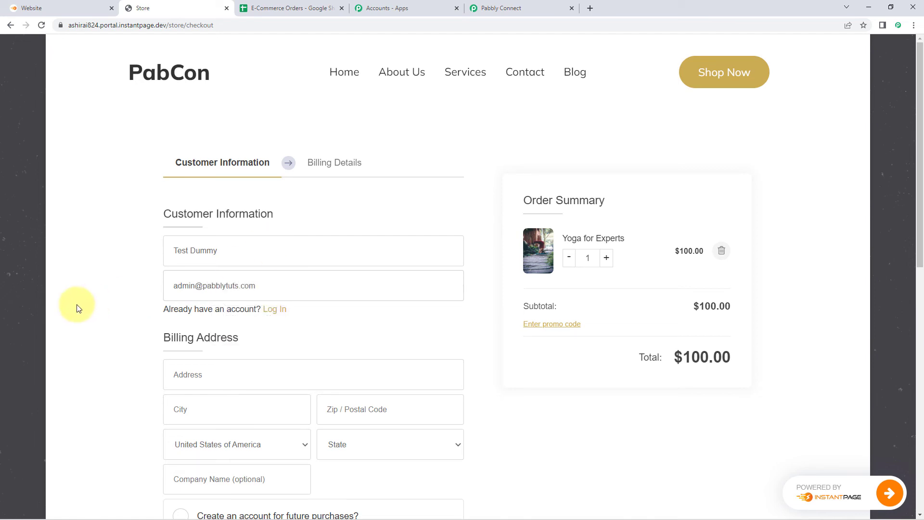
key(Tab)
- Fill in the billing street address, city, zip code, country India and state
scroll(148, 368, down, 2)
text(A)
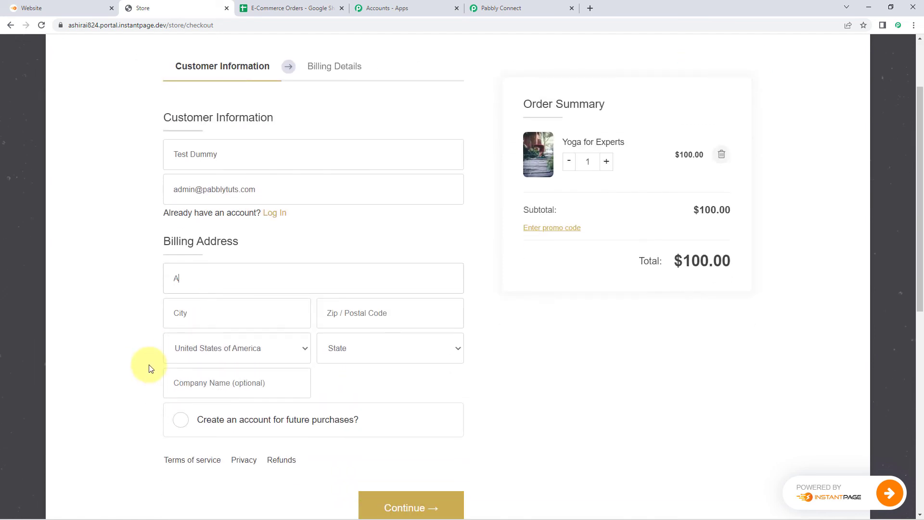
text(-45)
click(220, 323)
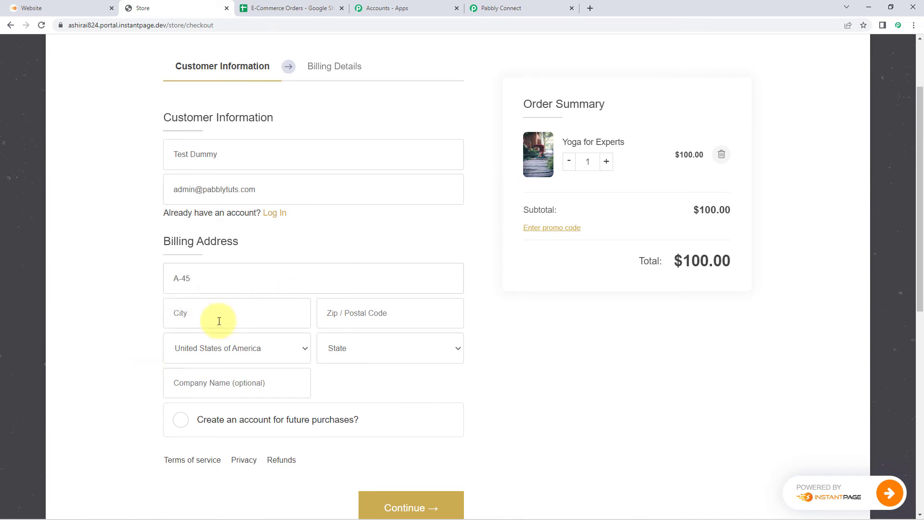
text(Delhi)
key(Tab)
text(4)
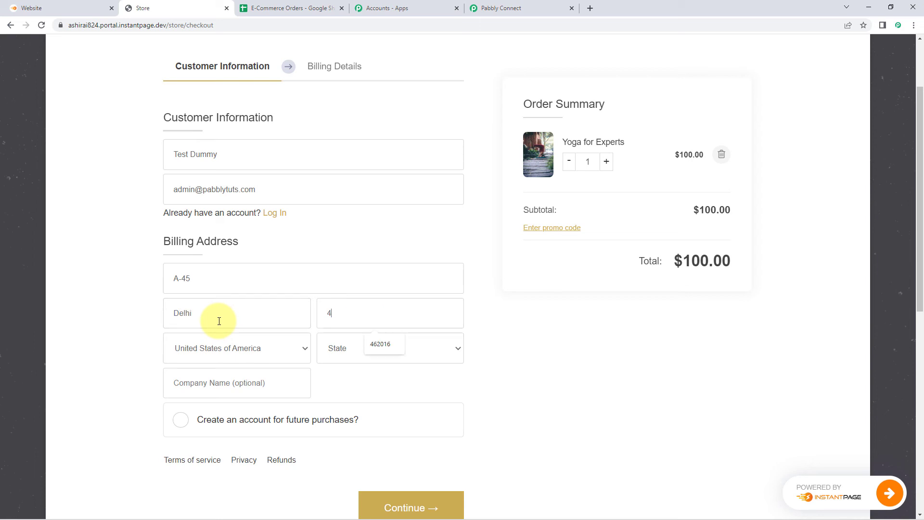
text(44444)
click(228, 347)
key(i)
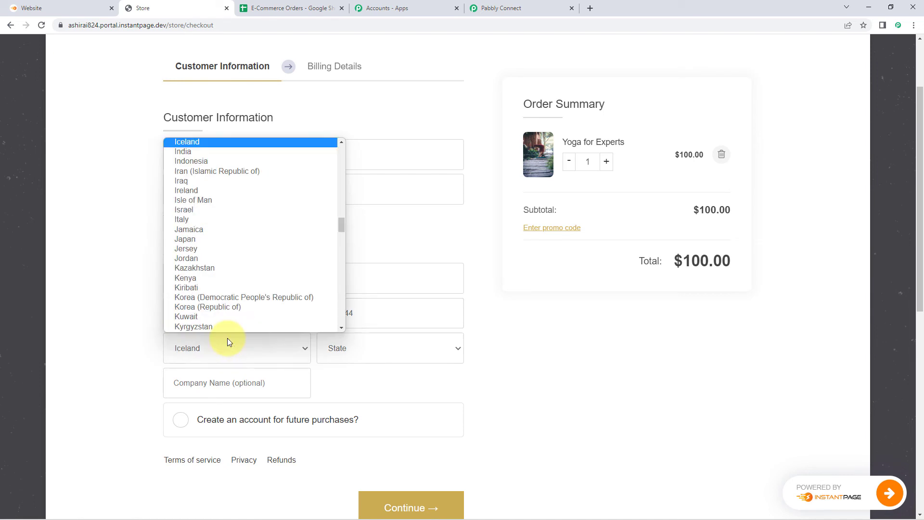
key(n)
key(Tab)
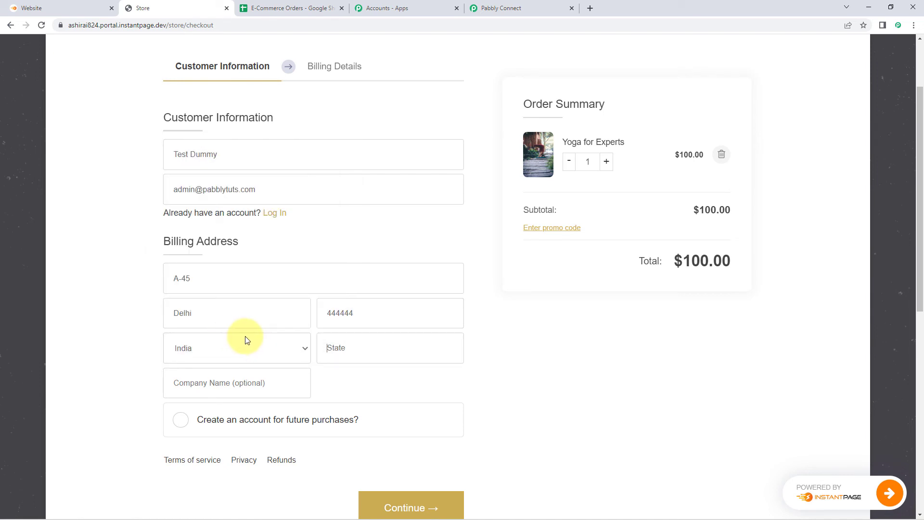
text(Delhi)
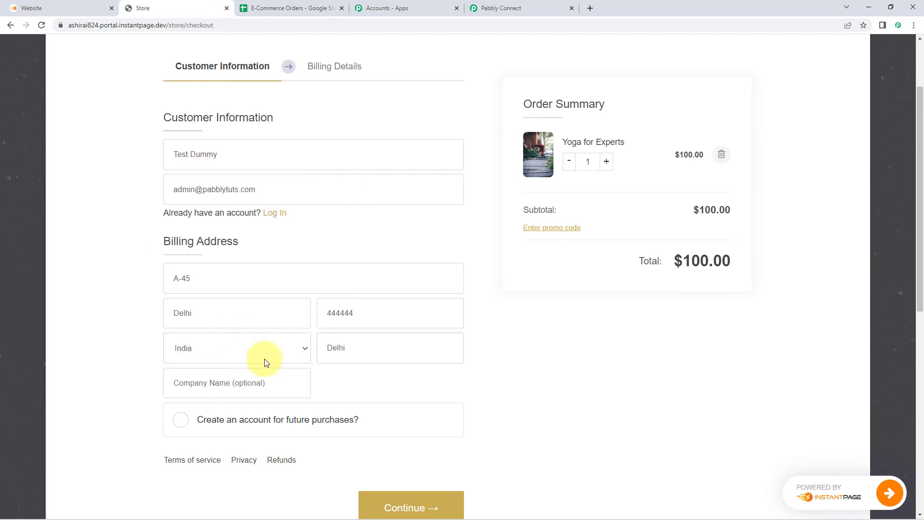
- Continue to billing and complete the order with Pay on delivery
scroll(264, 359, down, 1)
scroll(101, 334, up, 3)
scroll(138, 276, down, 1)
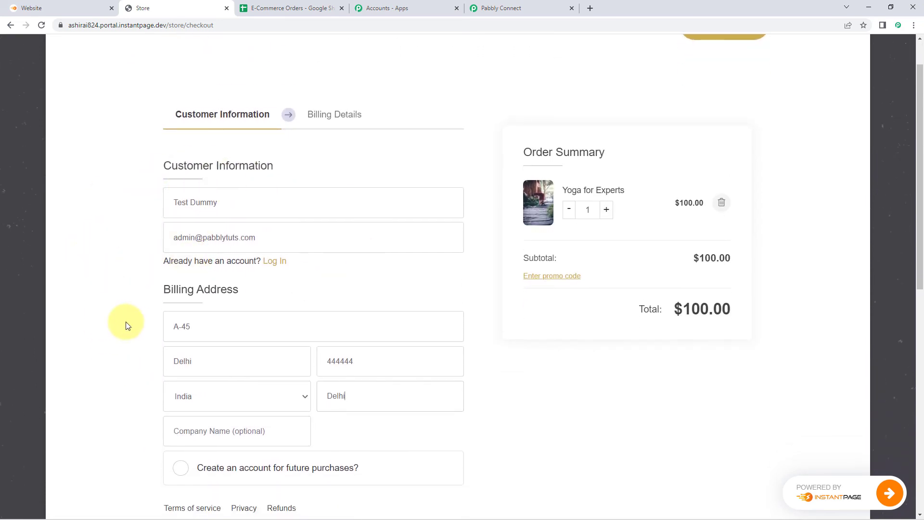
scroll(128, 326, down, 1)
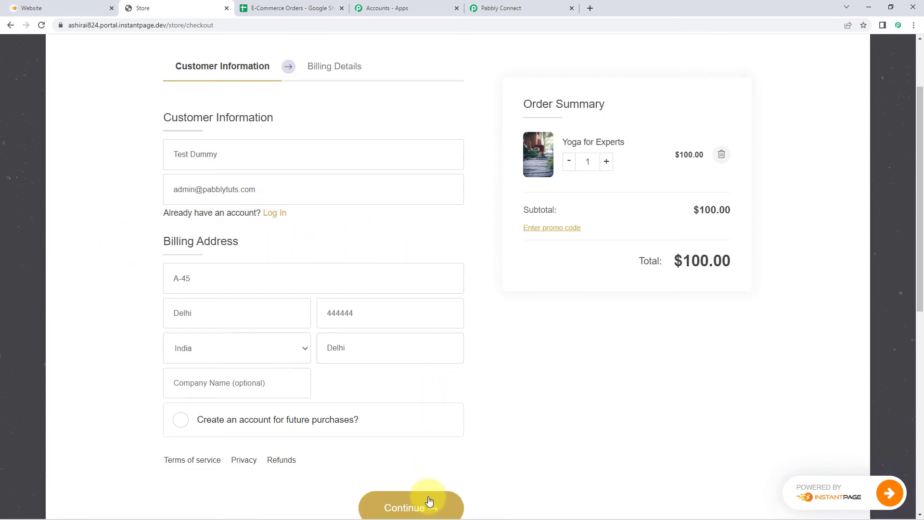
scroll(429, 501, down, 1)
click(431, 473)
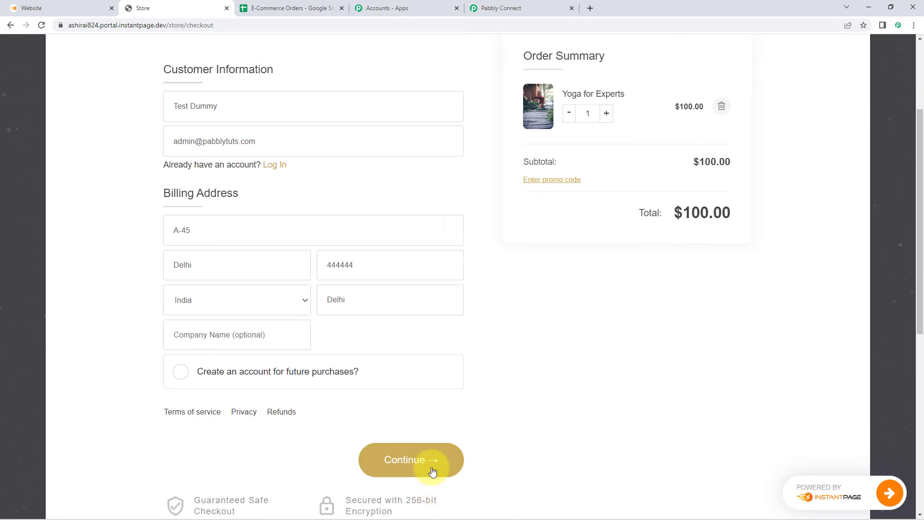
scroll(433, 236, up, 1)
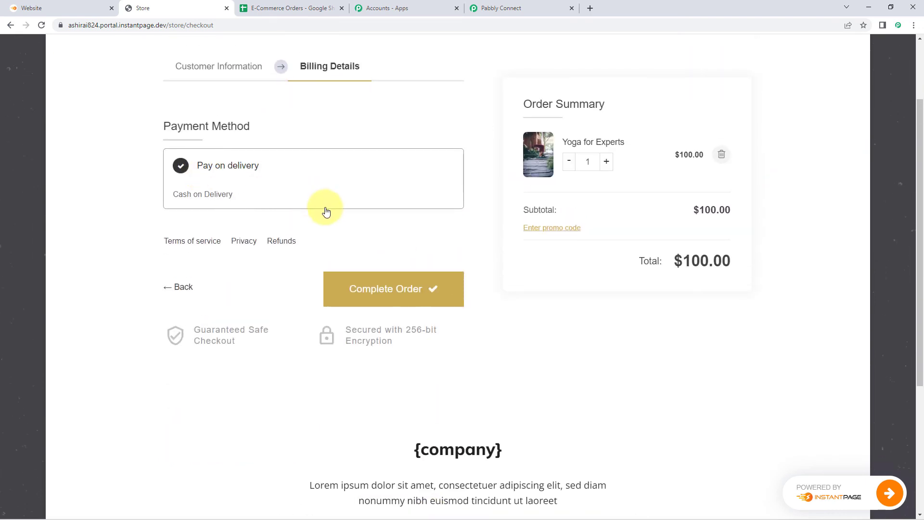
click(413, 294)
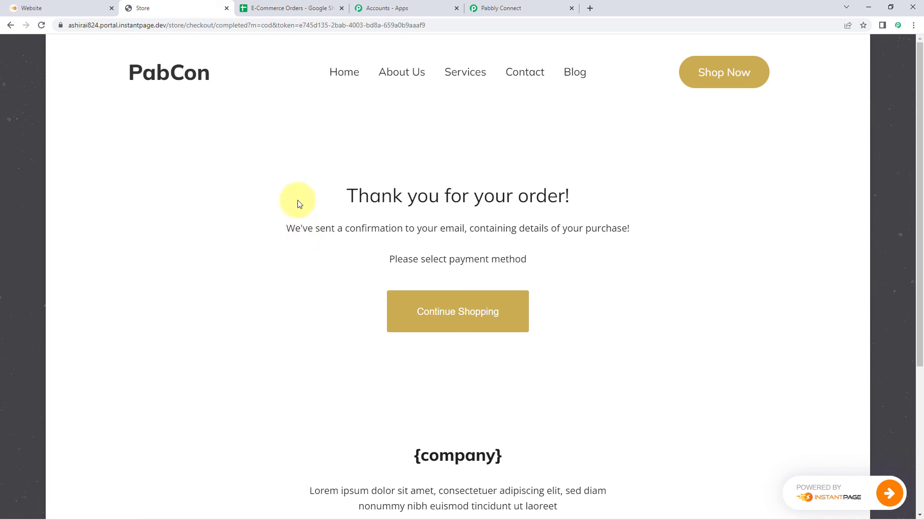
- Check the customer name in cell A3 of E-Commerce Orders against the store's order confirmation
click(291, 8)
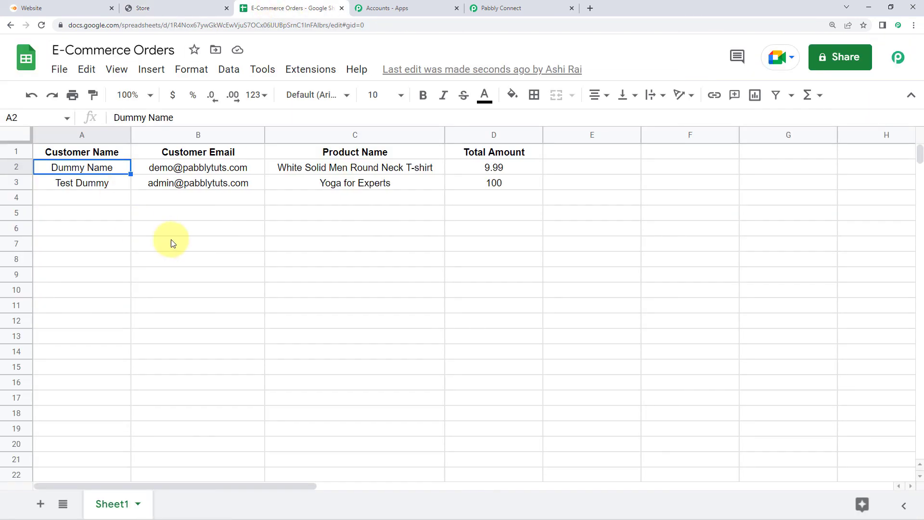
click(82, 185)
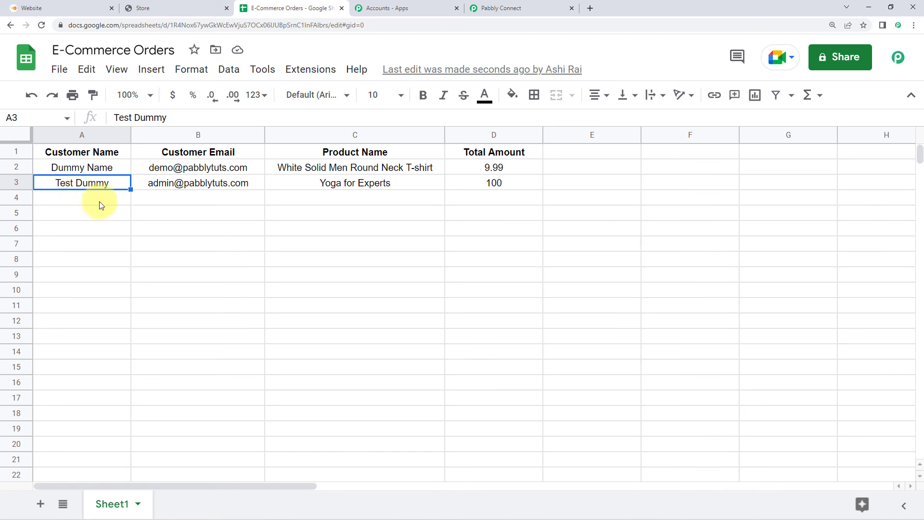
click(185, 7)
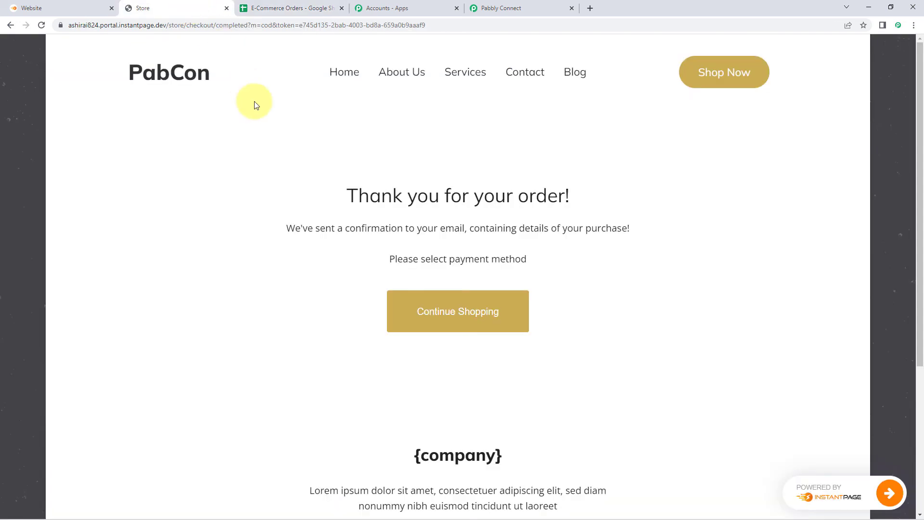
click(315, 4)
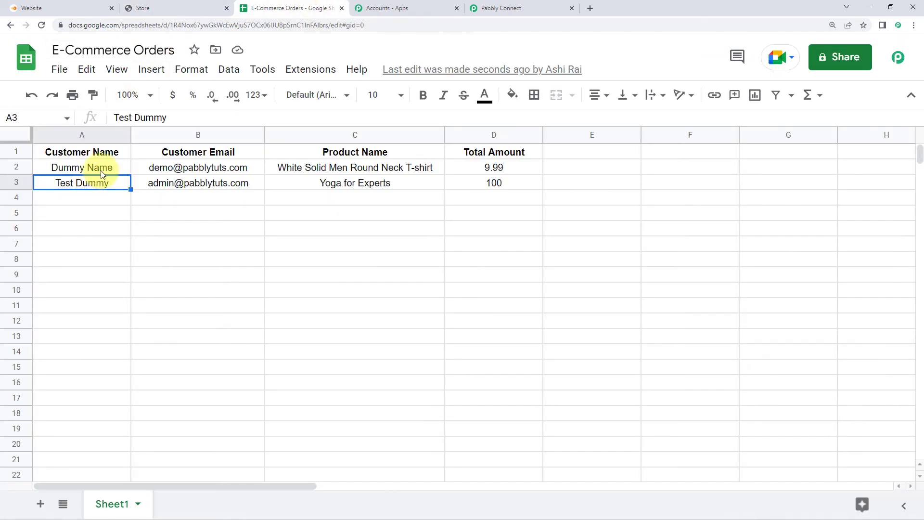
- Verify row 3's e-mail, product 'Yoga for Experts' and total 100 in columns B–D
click(182, 184)
click(319, 188)
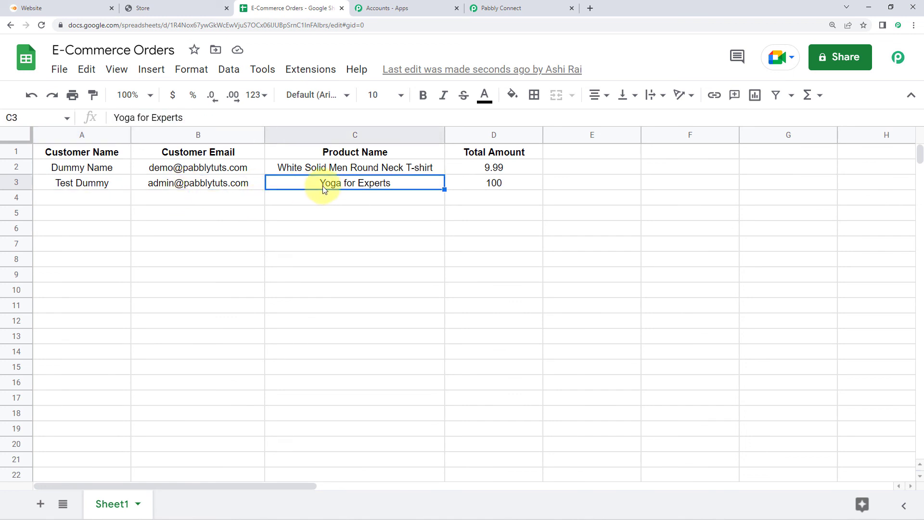
click(461, 185)
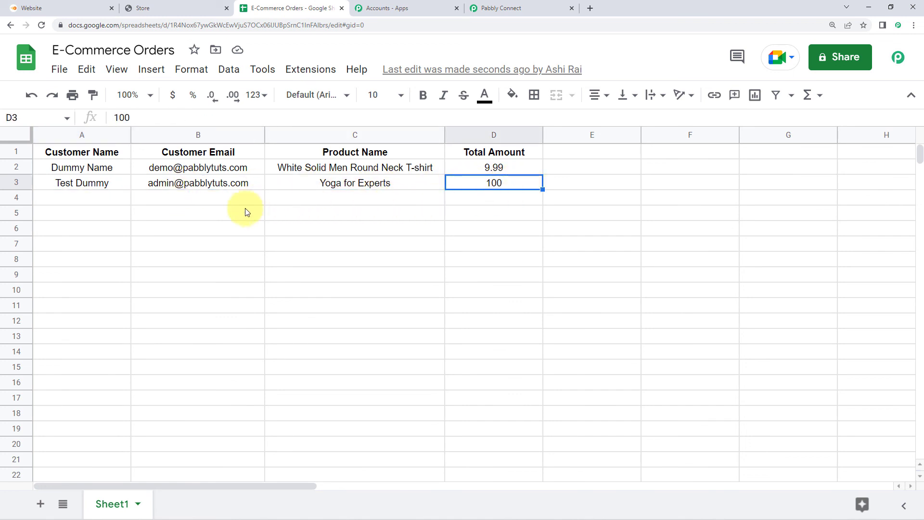
click(89, 204)
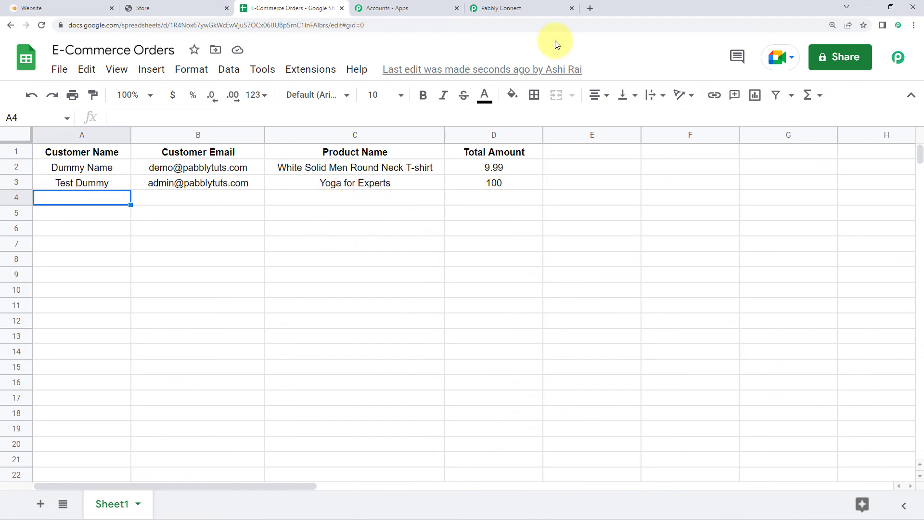
click(526, 7)
- Collapse the Google Sheets Add New Row action and the InstantPage.dev Configure Webhooks trigger
scroll(733, 140, up, 8)
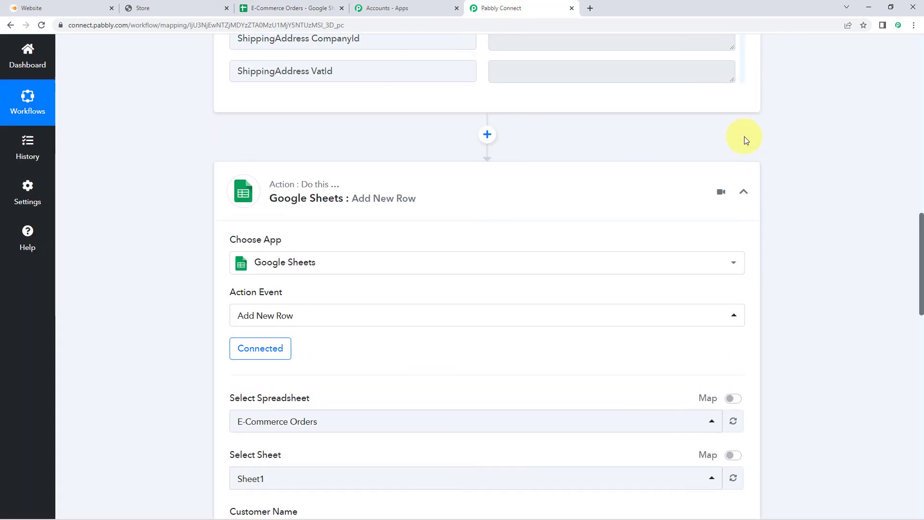
click(745, 191)
scroll(758, 180, up, 10)
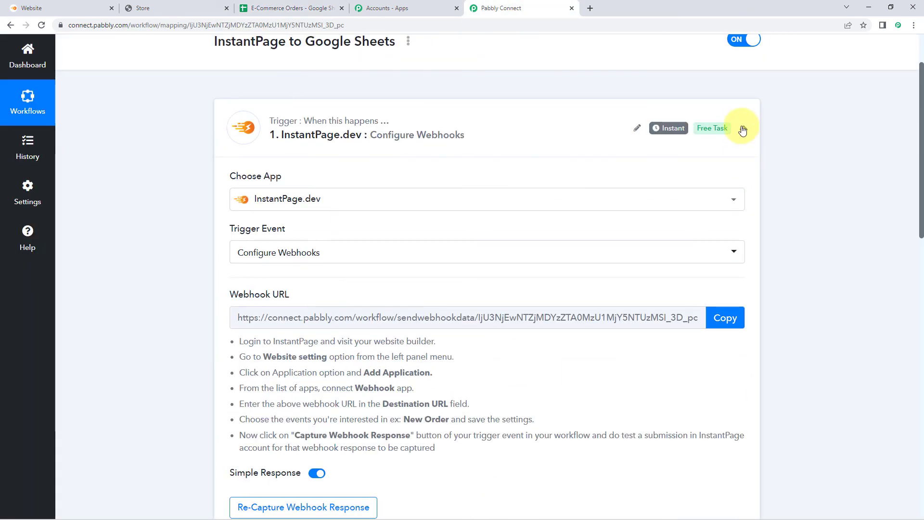
click(743, 129)
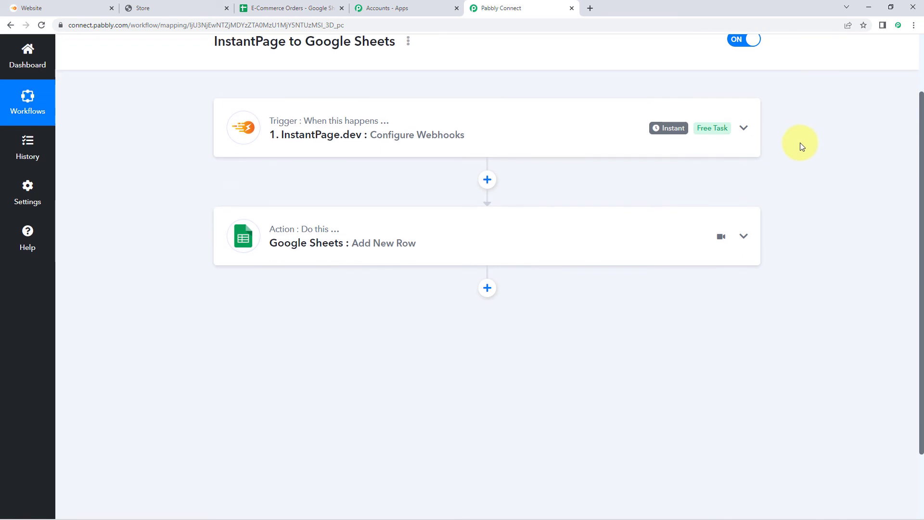
scroll(215, 168, up, 1)
scroll(203, 169, down, 1)
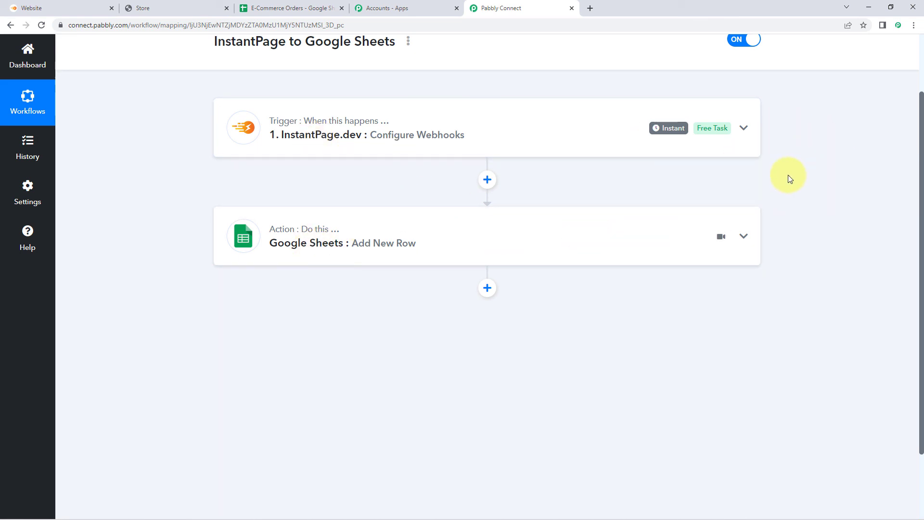
scroll(789, 178, up, 2)
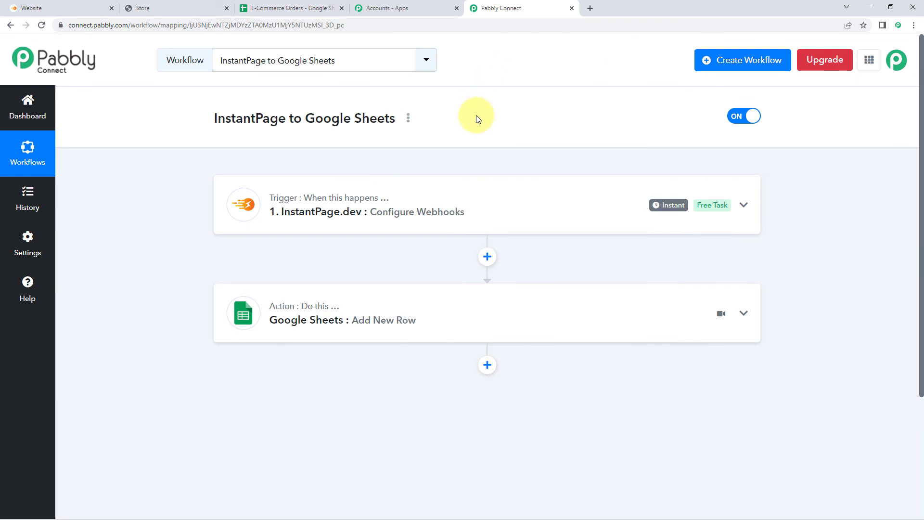